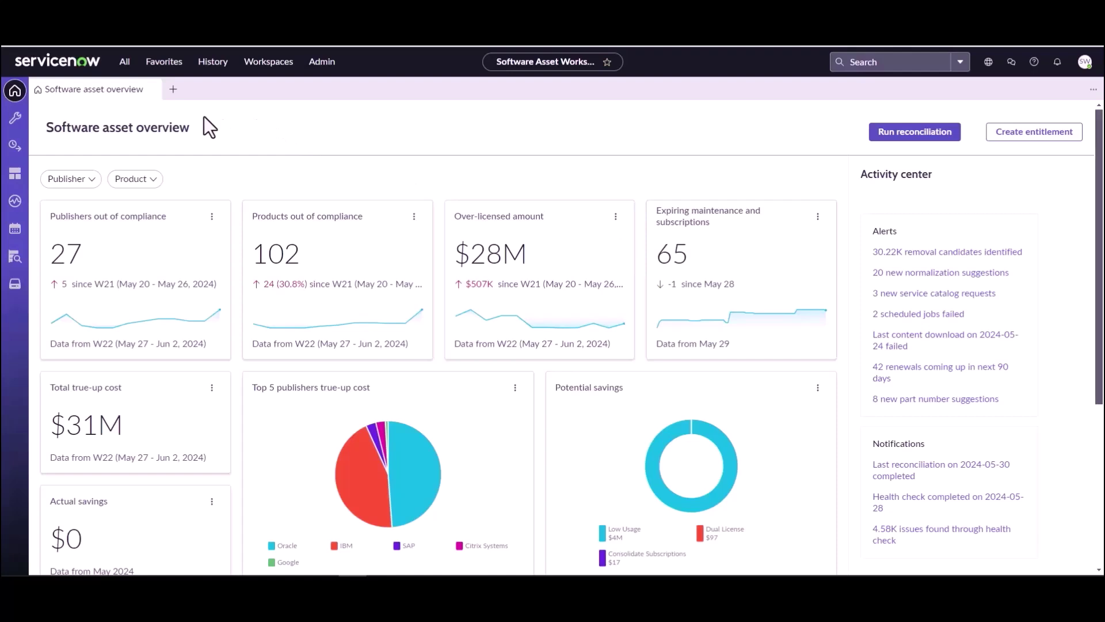
Step: Open the Reclamation Rules list by searching 'reclamation' in the All menu
{"action": "left_click", "coordinate": [135, 69]}
{"action": "key", "text": "BackSpace"}
{"action": "key", "text": "BackSpace"}
{"action": "key", "text": "BackSpace"}
{"action": "key", "text": "BackSpace"}
{"action": "key", "text": "BackSpace"}
{"action": "key", "text": "BackSpace"}
{"action": "key", "text": "BackSpace"}
{"action": "key", "text": "BackSpace"}
{"action": "key", "text": "BackSpace"}
{"action": "key", "text": "BackSpace"}
{"action": "type", "text": "re"}
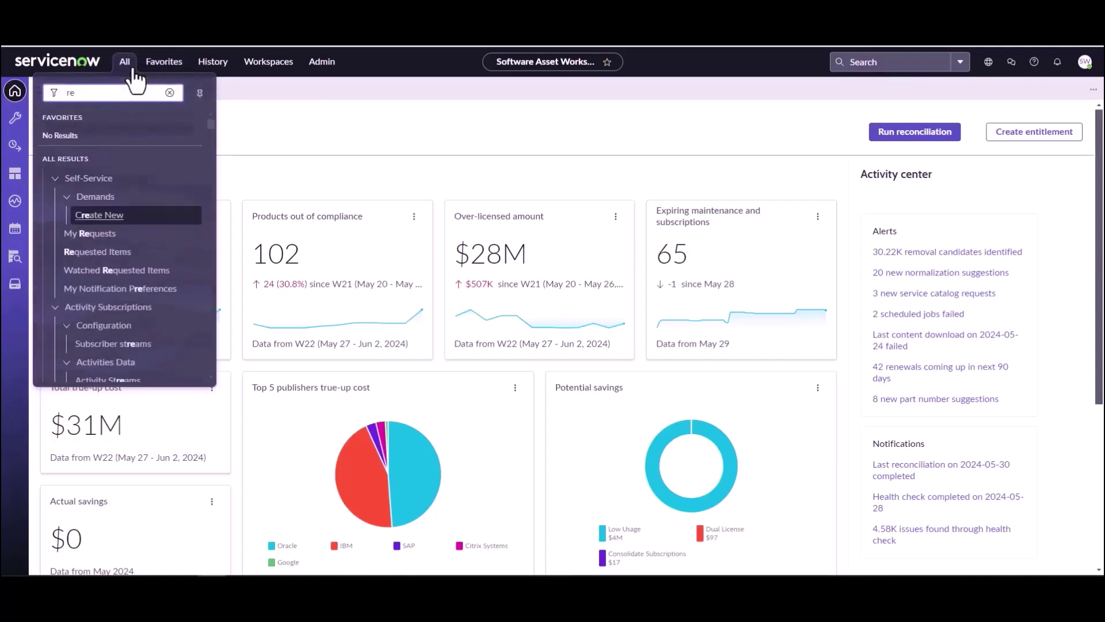
{"action": "type", "text": "clamation"}
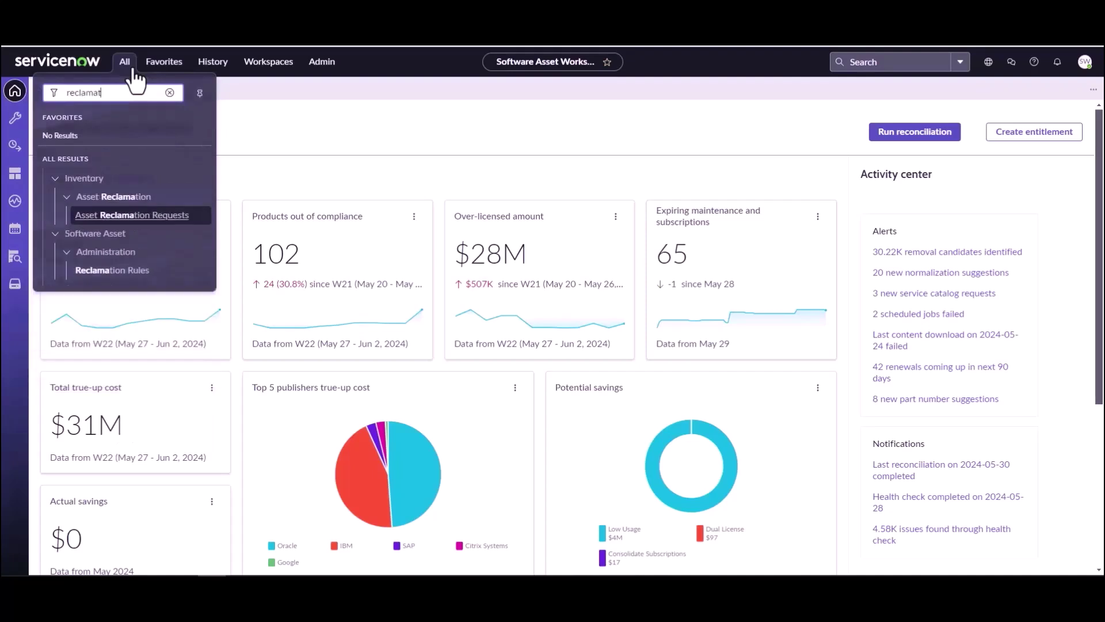
{"action": "left_click", "coordinate": [136, 272]}
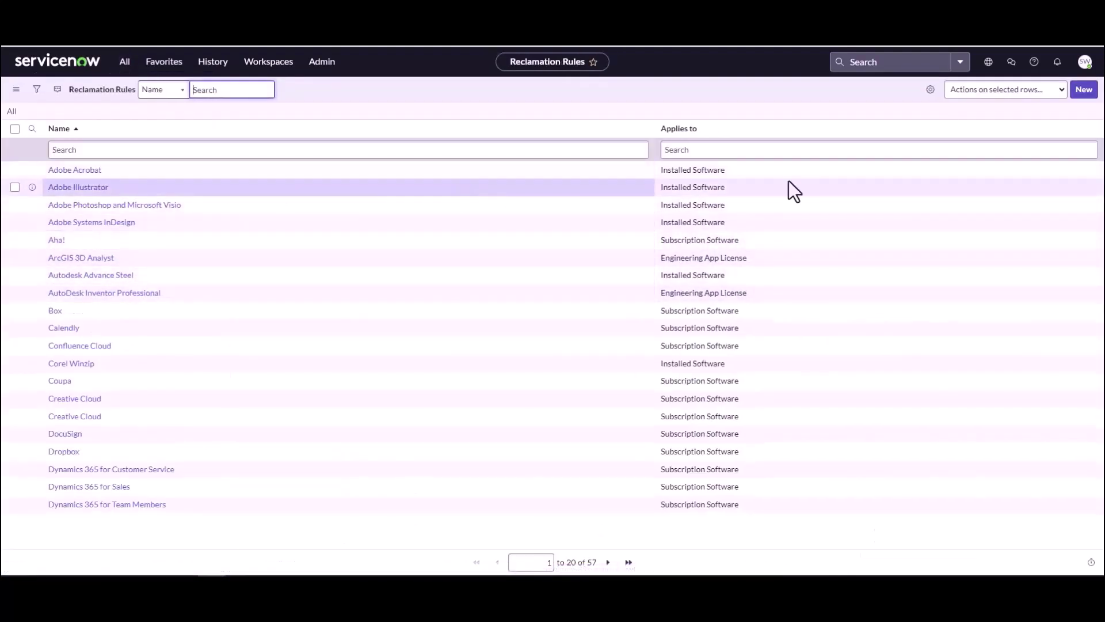
Step: Create a new rule named 'Google Chrome' requiring 1 total hour used, and submit it
{"action": "left_click", "coordinate": [1083, 96]}
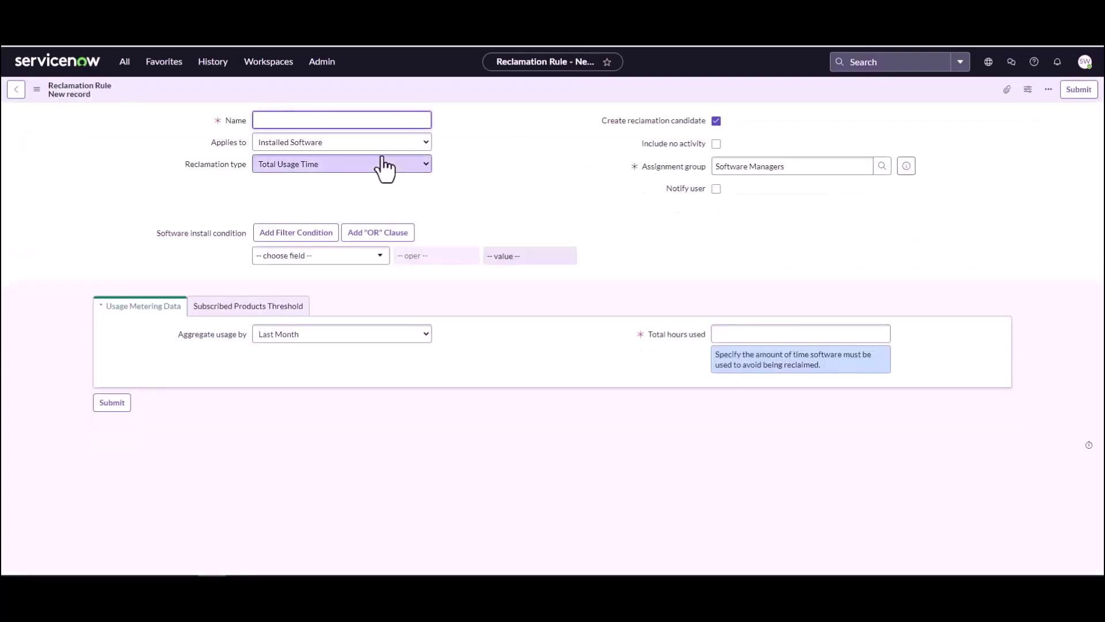
{"action": "type", "text": "Google"}
{"action": "type", "text": " Cr"}
{"action": "type", "text": "hrome"}
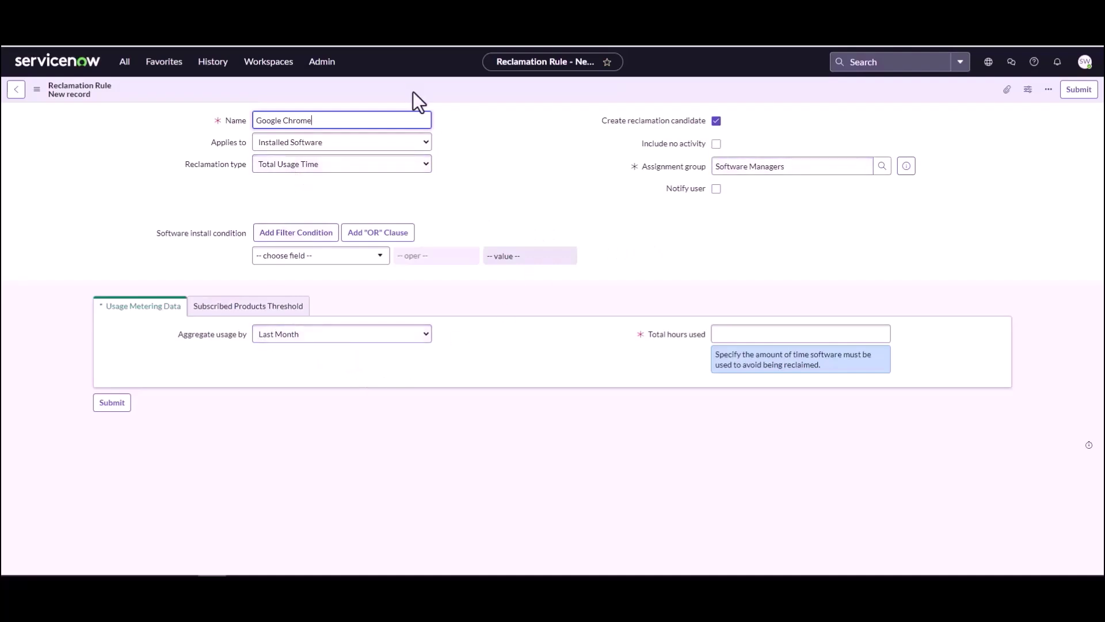
{"action": "left_click", "coordinate": [877, 333]}
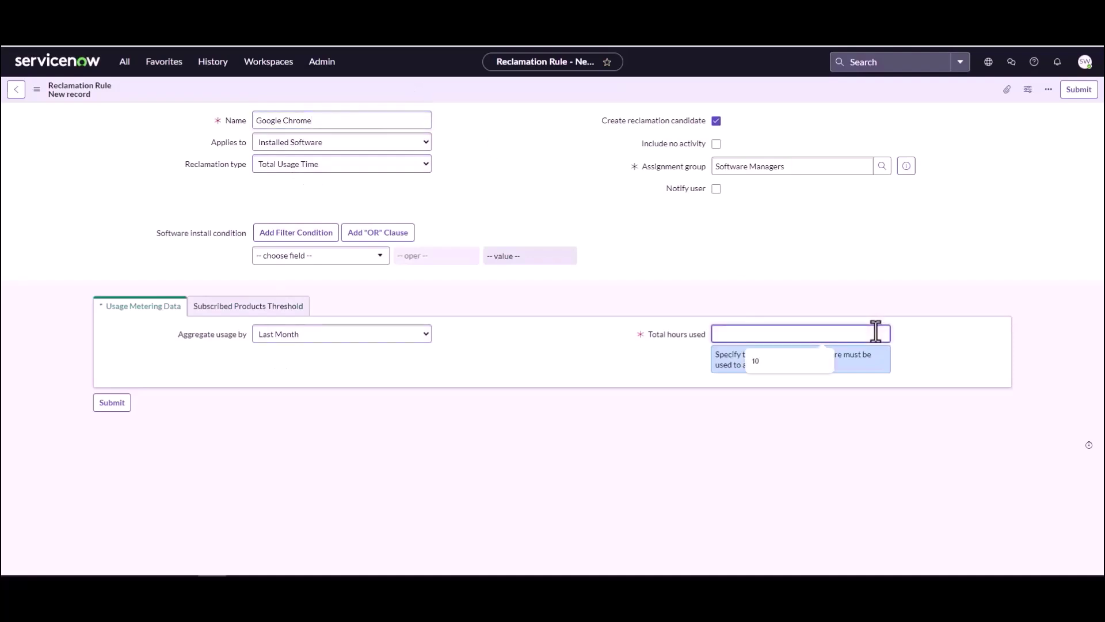
{"action": "type", "text": "1"}
{"action": "key", "text": "Return"}
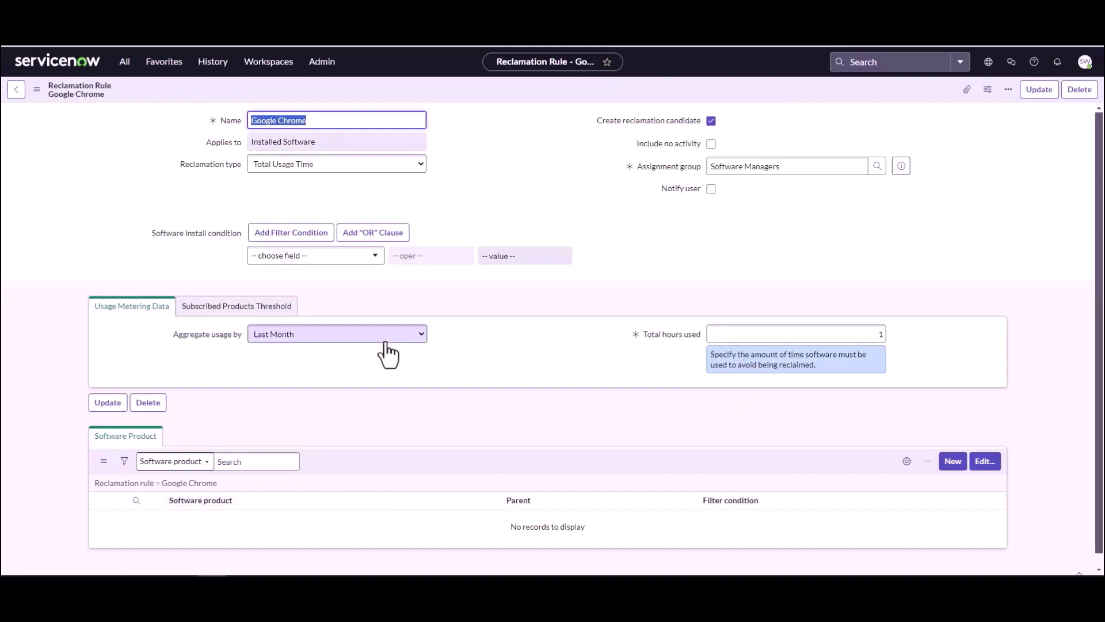
Step: Search 'chrome' among software products, add Google's Chrome to the rule, and save
{"action": "left_click", "coordinate": [983, 461]}
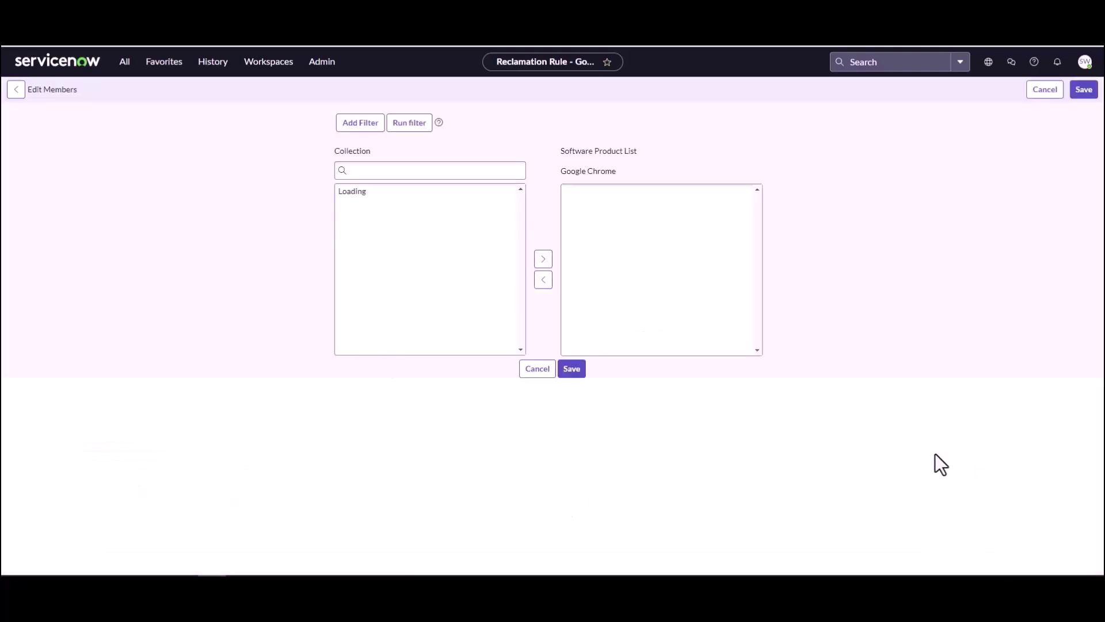
{"action": "left_click", "coordinate": [439, 225]}
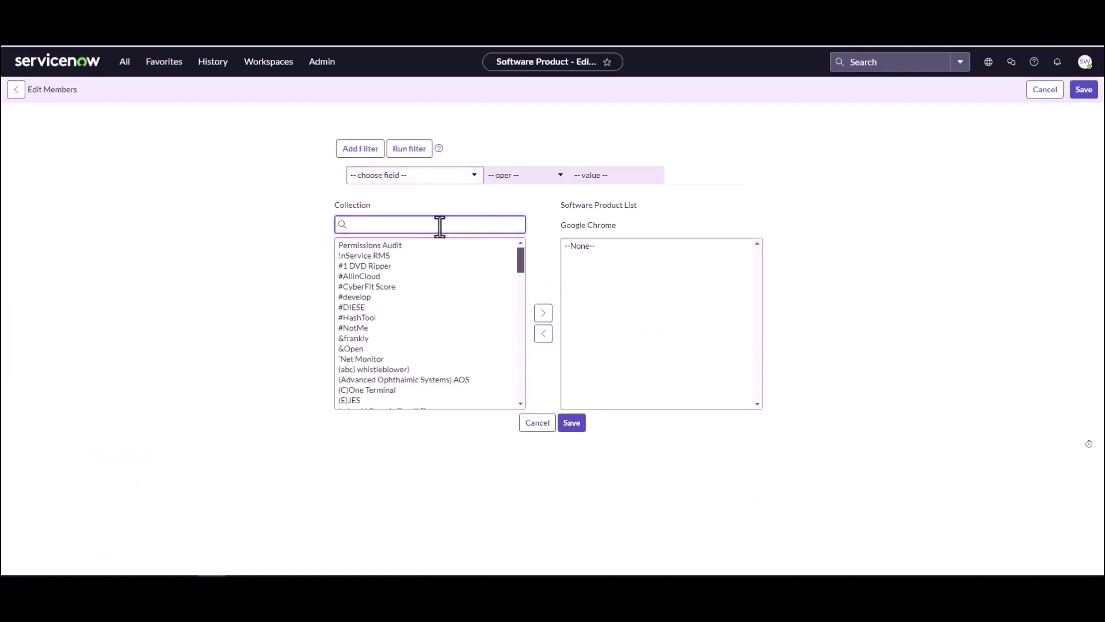
{"action": "type", "text": "chrom"}
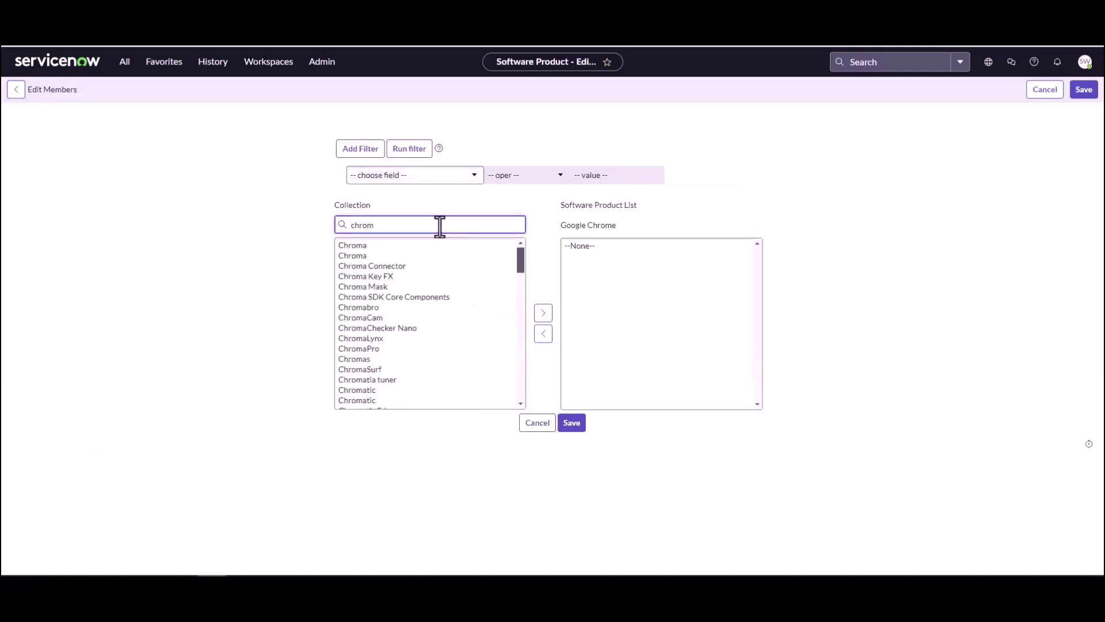
{"action": "type", "text": "e"}
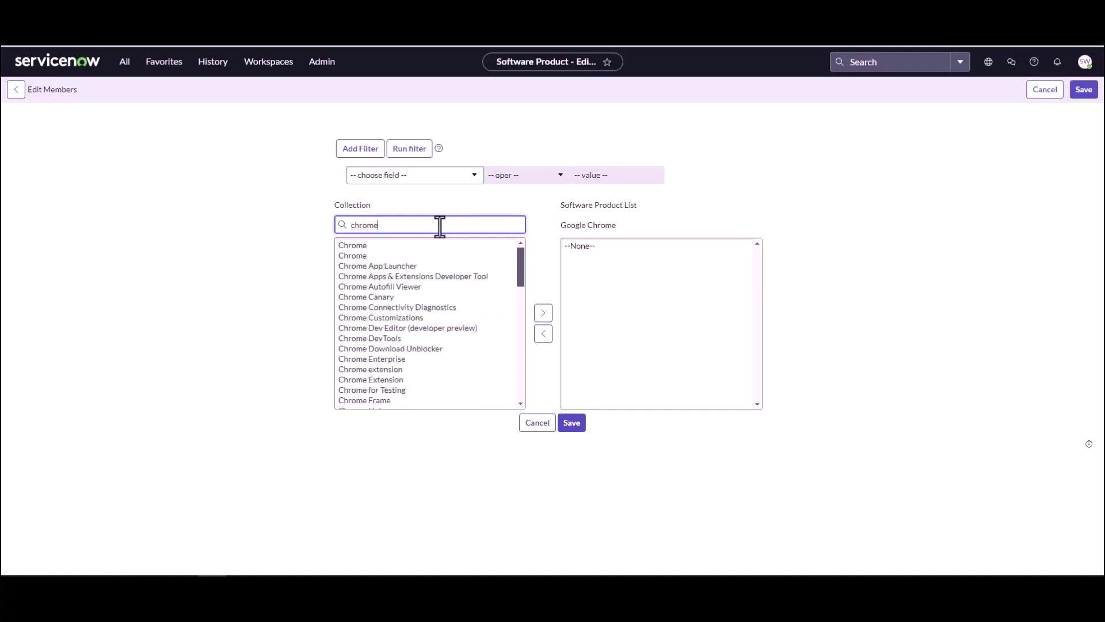
{"action": "left_click", "coordinate": [403, 247]}
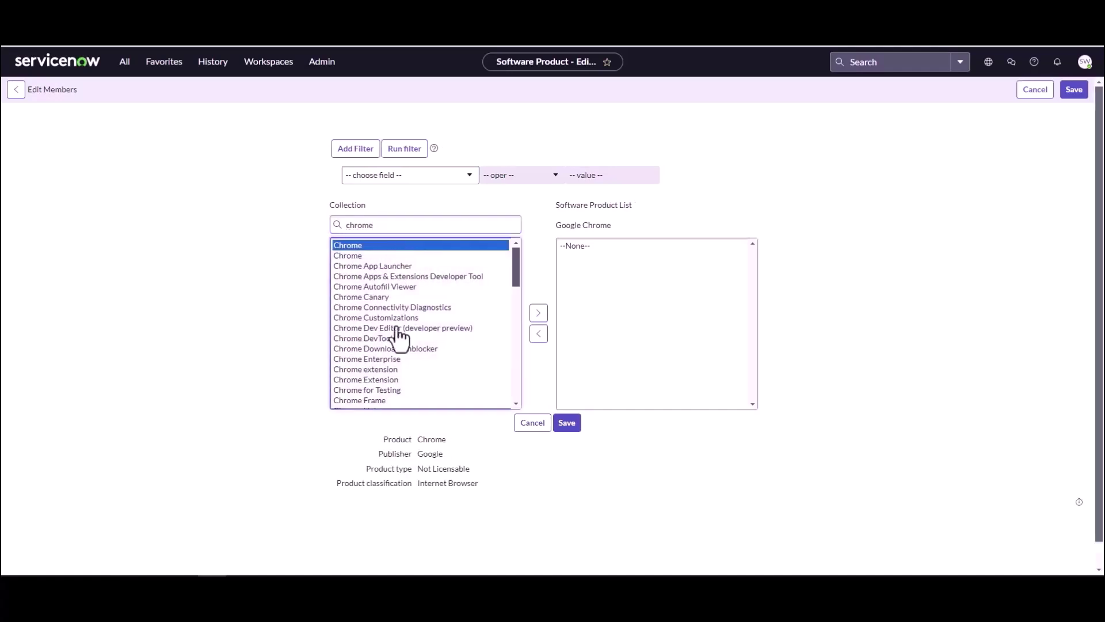
{"action": "left_click", "coordinate": [367, 256]}
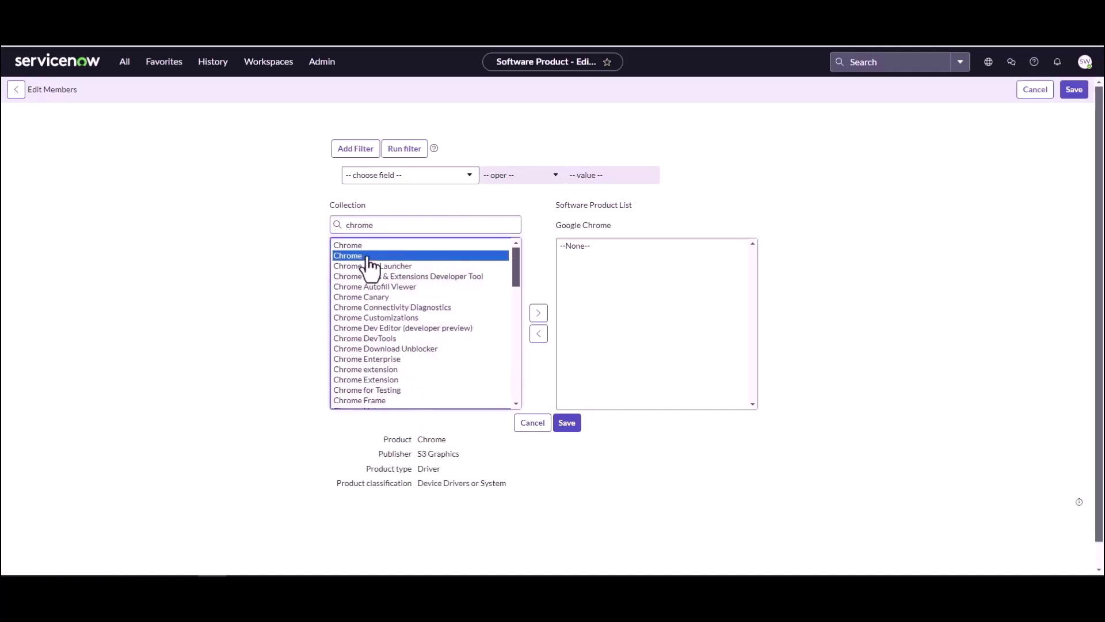
{"action": "left_click", "coordinate": [366, 250]}
{"action": "left_click", "coordinate": [538, 314]}
{"action": "left_click", "coordinate": [567, 425]}
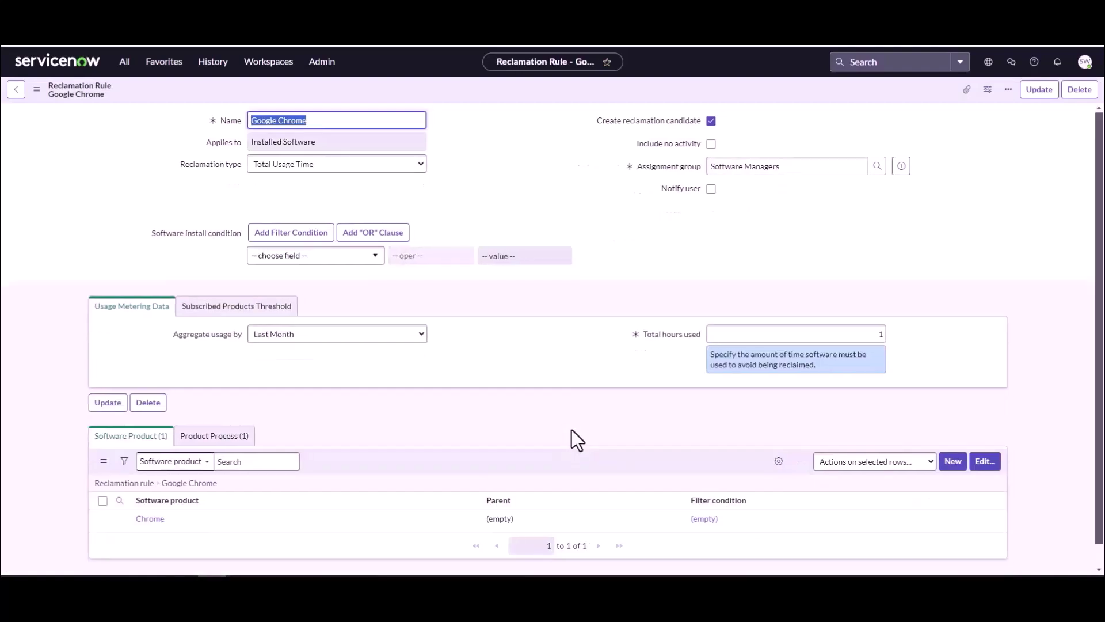
Step: Verify chrome.exe under Product Process, then save the Google Chrome rule from the header menu
{"action": "left_click", "coordinate": [224, 442]}
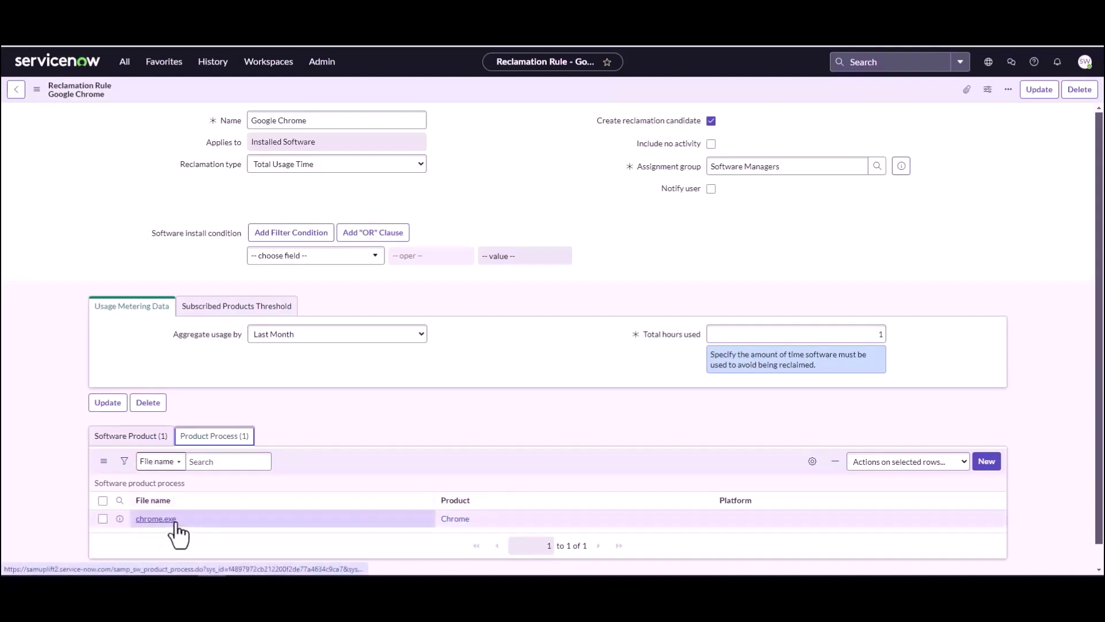
{"action": "left_click", "coordinate": [140, 438]}
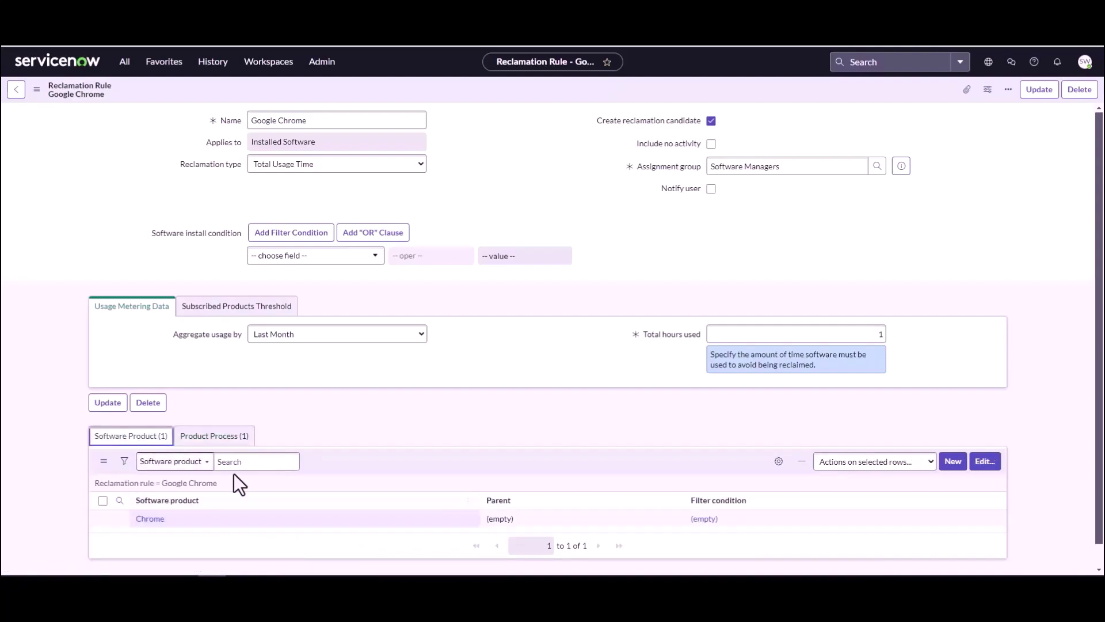
{"action": "left_click", "coordinate": [223, 438]}
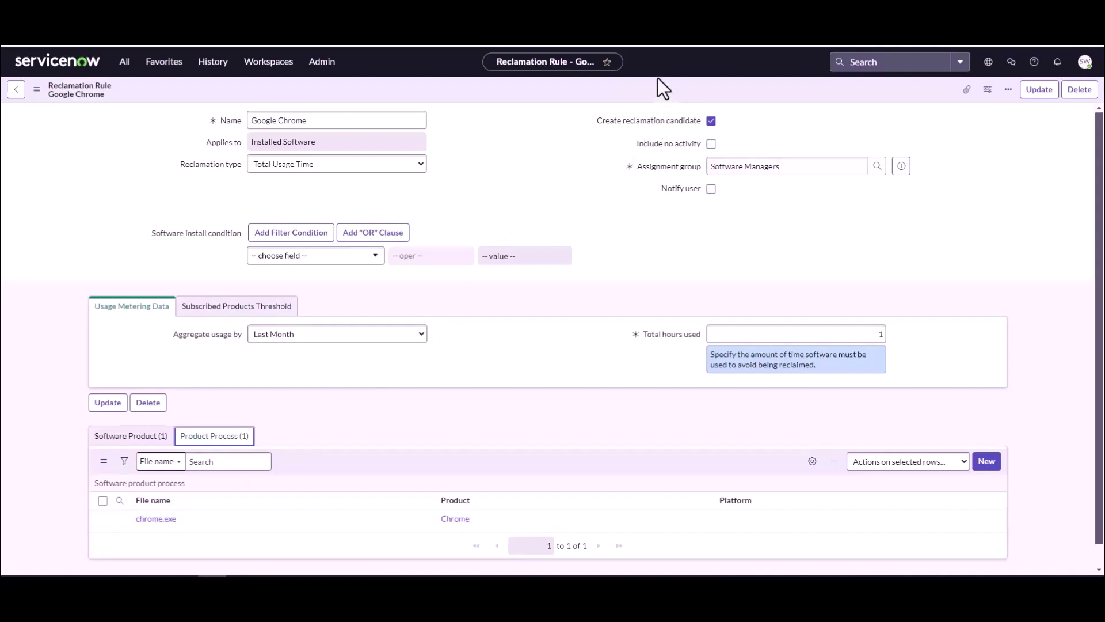
{"action": "right_click", "coordinate": [627, 93]}
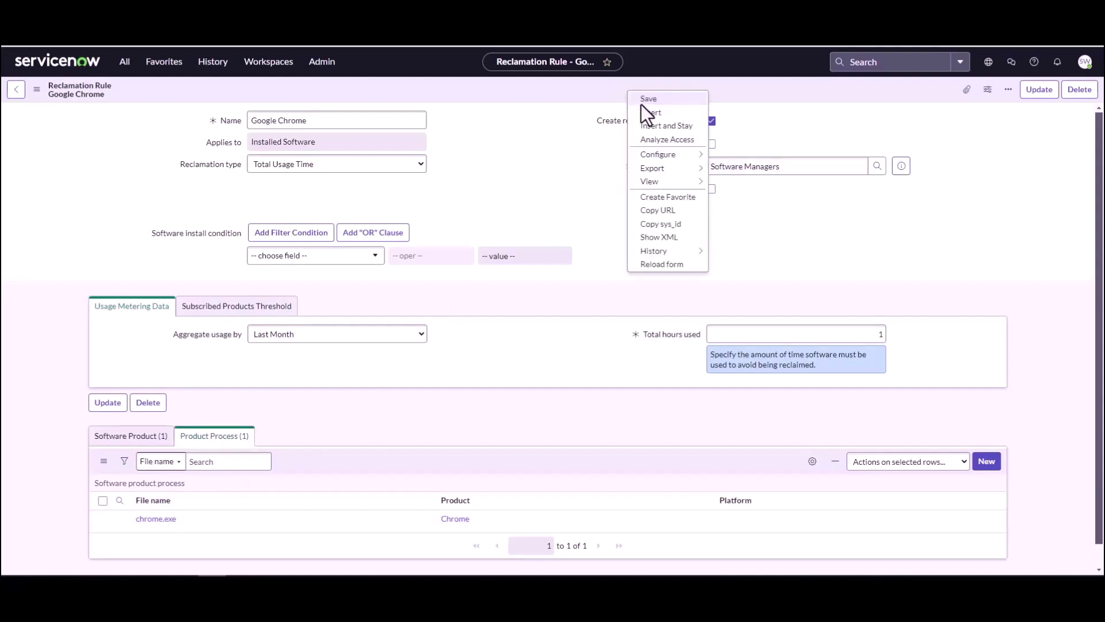
{"action": "left_click", "coordinate": [640, 103]}
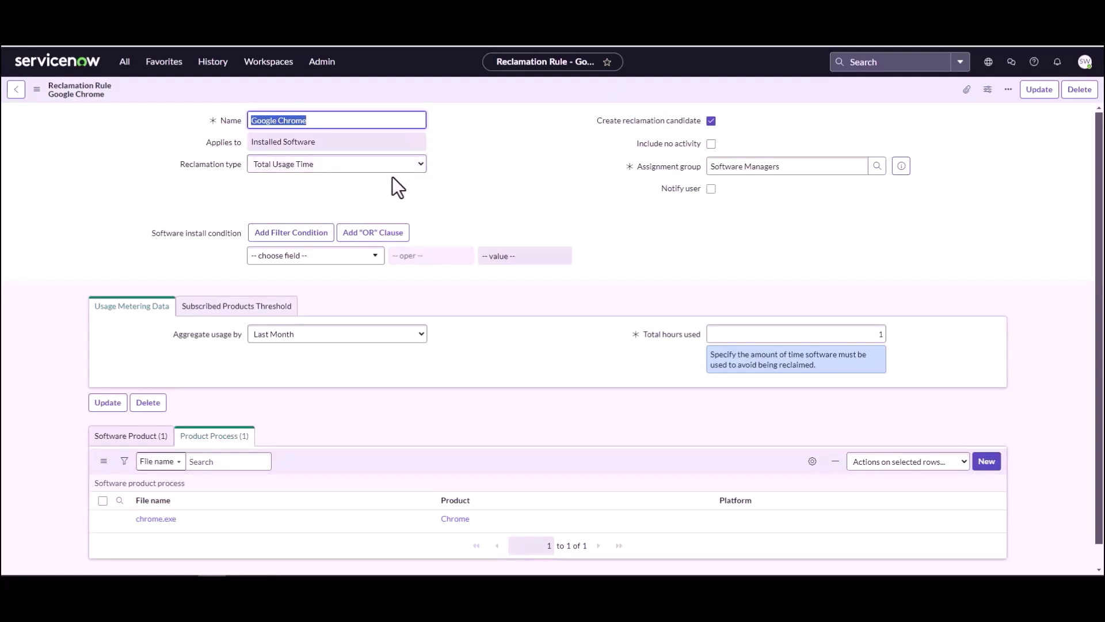
Step: Filter the navigation menu with 'sccm'
{"action": "left_click", "coordinate": [125, 62]}
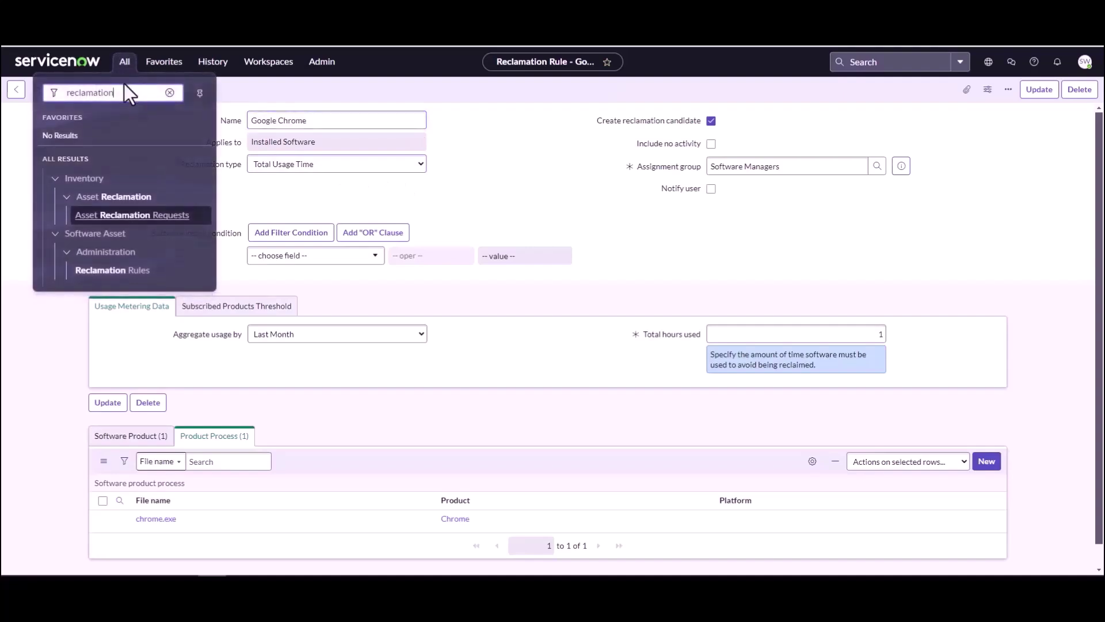
{"action": "left_click_drag", "start_coordinate": [116, 93], "coordinate": [63, 96]}
{"action": "type", "text": "sccm"}
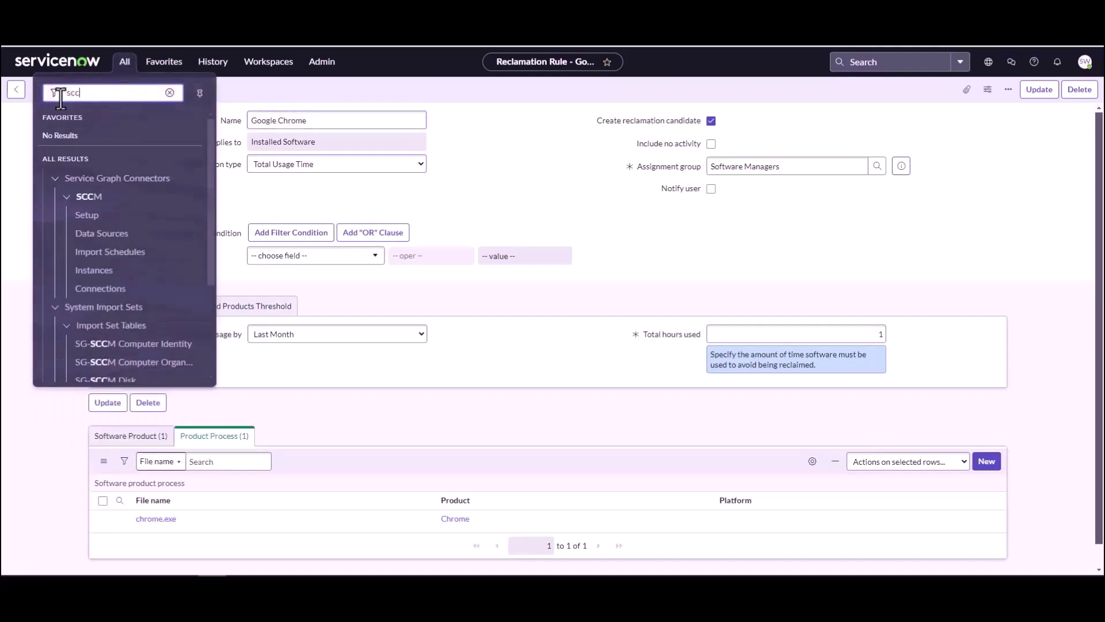
Step: Open the Crucible-SG-SCCM SAMP Usage data source and scroll to its SQL statement
{"action": "left_click", "coordinate": [103, 254]}
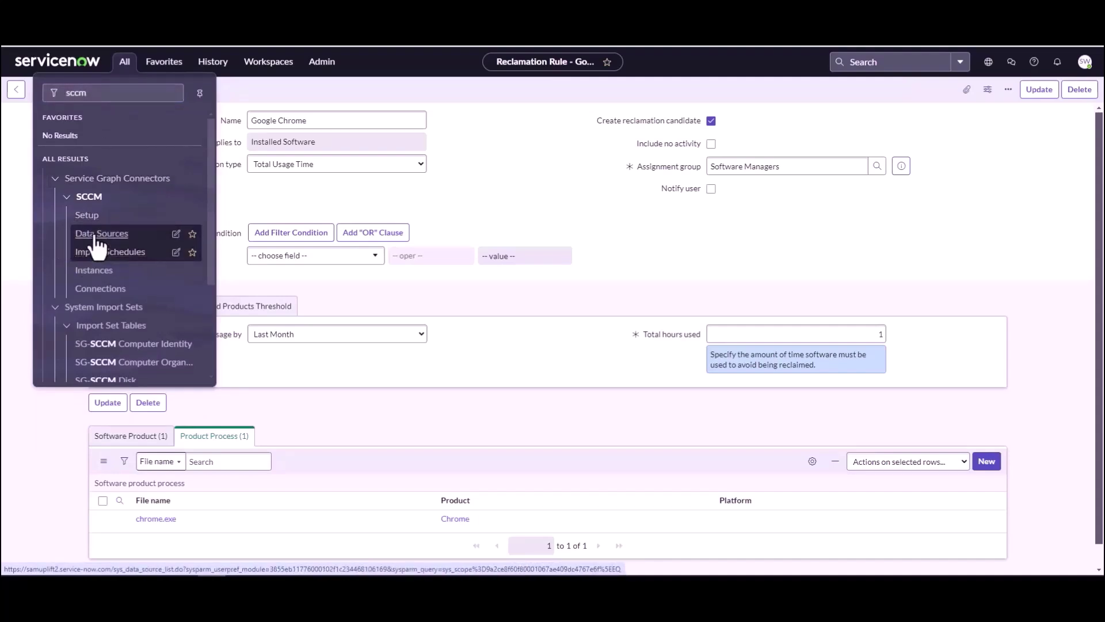
{"action": "left_click", "coordinate": [97, 236]}
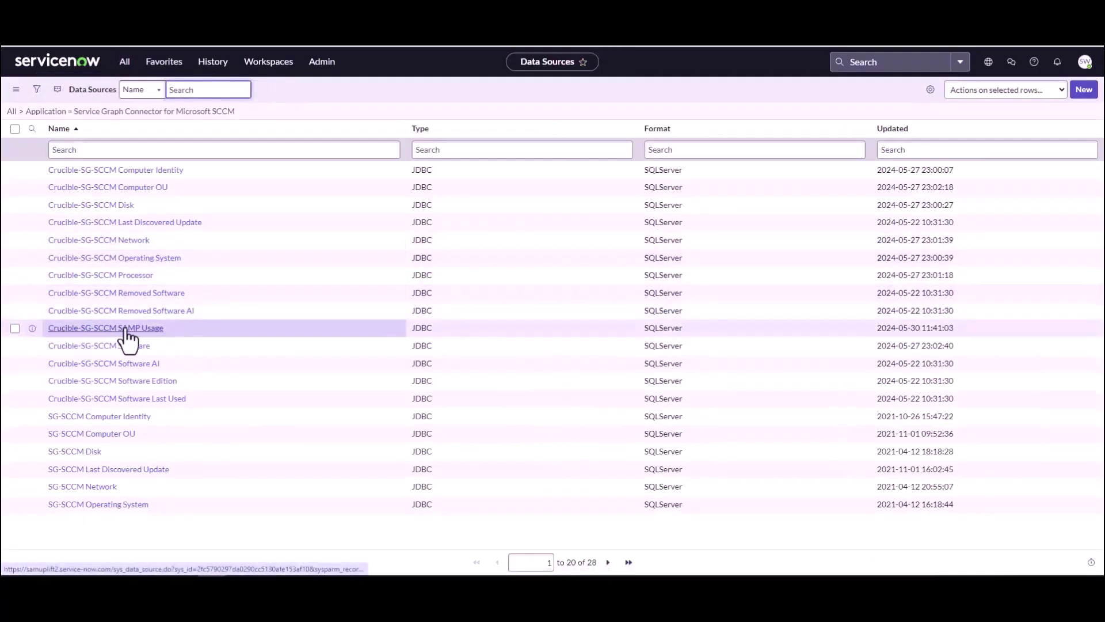
{"action": "left_click", "coordinate": [149, 332]}
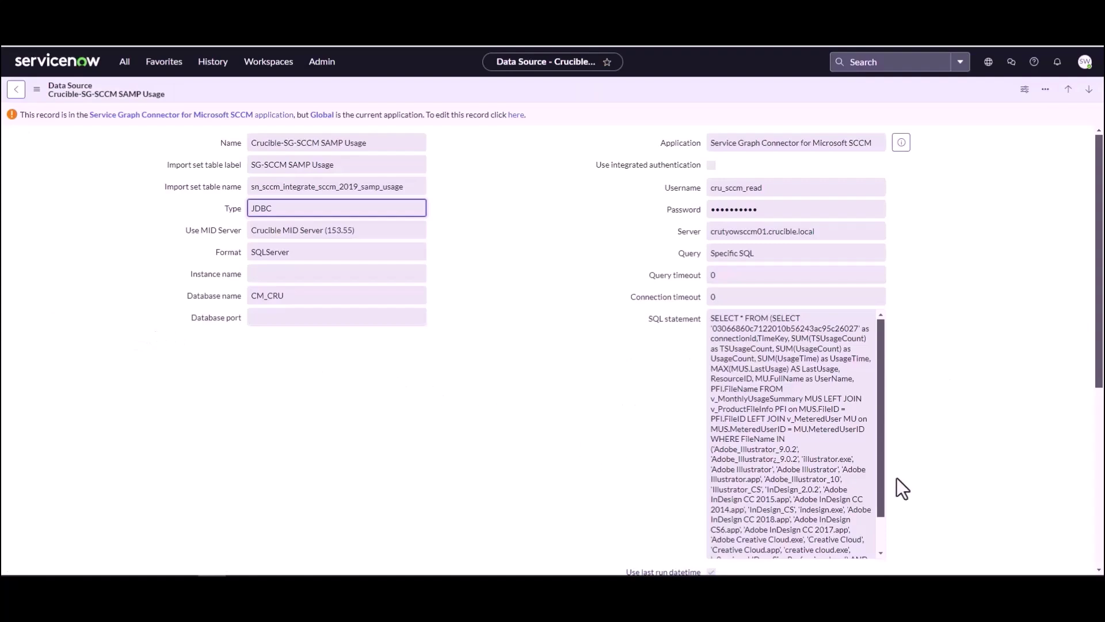
{"action": "scroll", "coordinate": [866, 413], "scroll_direction": "down", "scroll_amount": 1}
{"action": "scroll", "coordinate": [866, 413], "scroll_direction": "down", "scroll_amount": 1}
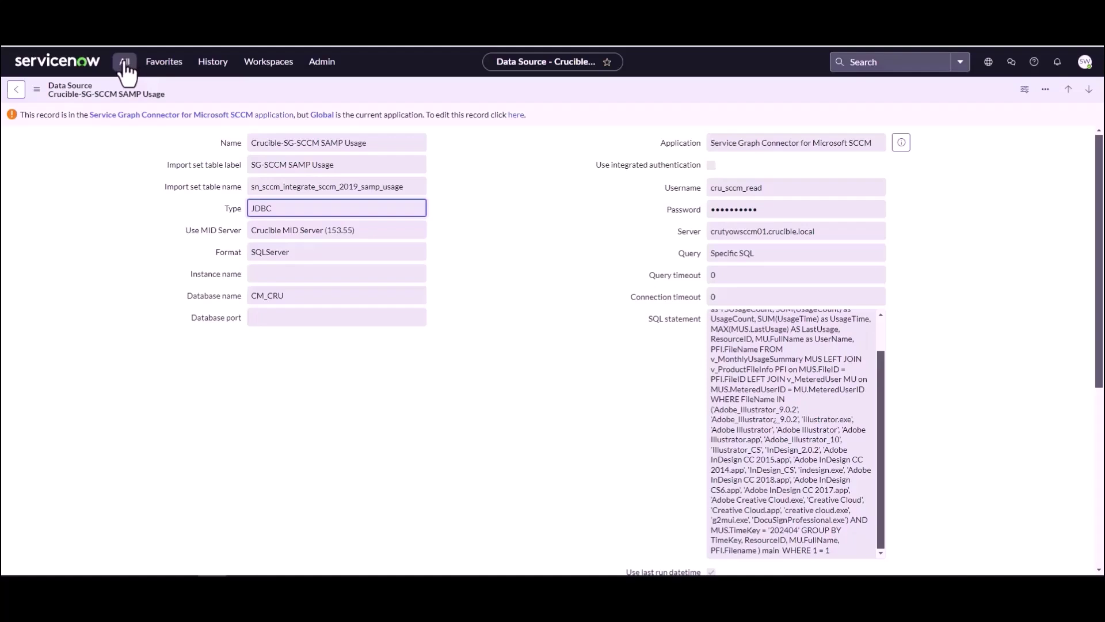
Step: Filter SCCM Import Schedules by name '*usage' and open the Crucible-SG-SCCM SAMP Usage schedule
{"action": "left_click", "coordinate": [123, 63]}
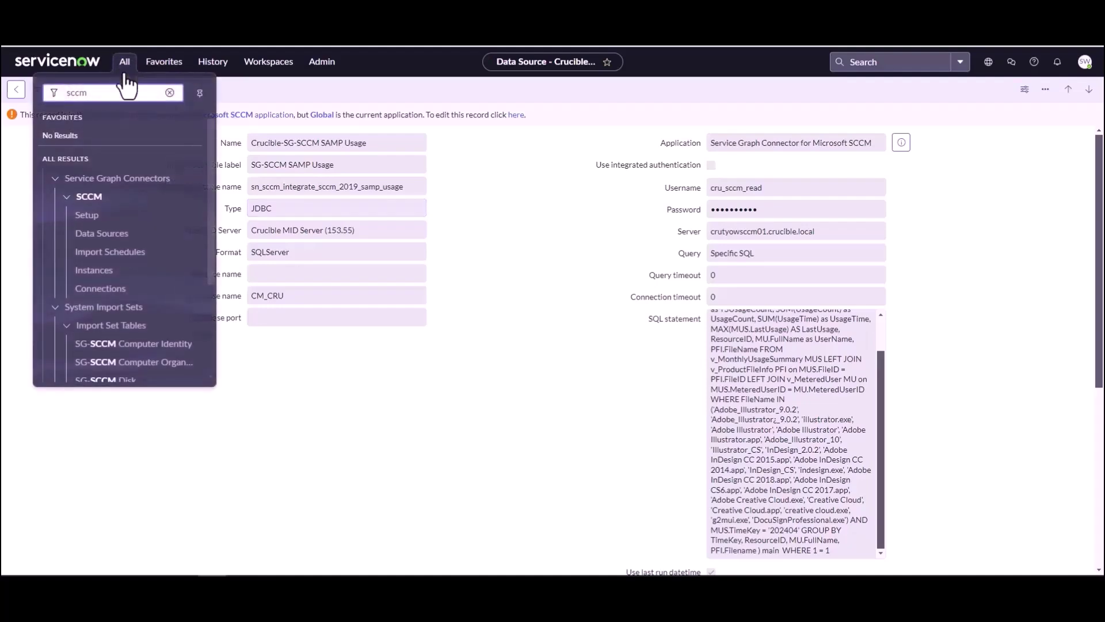
{"action": "left_click", "coordinate": [123, 253]}
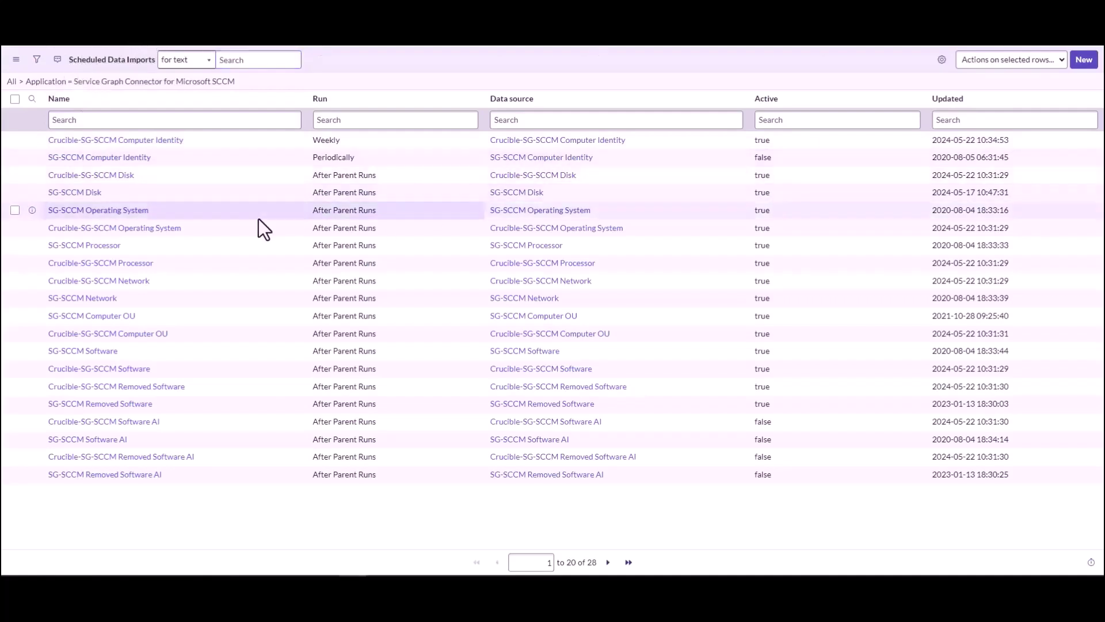
{"action": "left_click", "coordinate": [157, 121]}
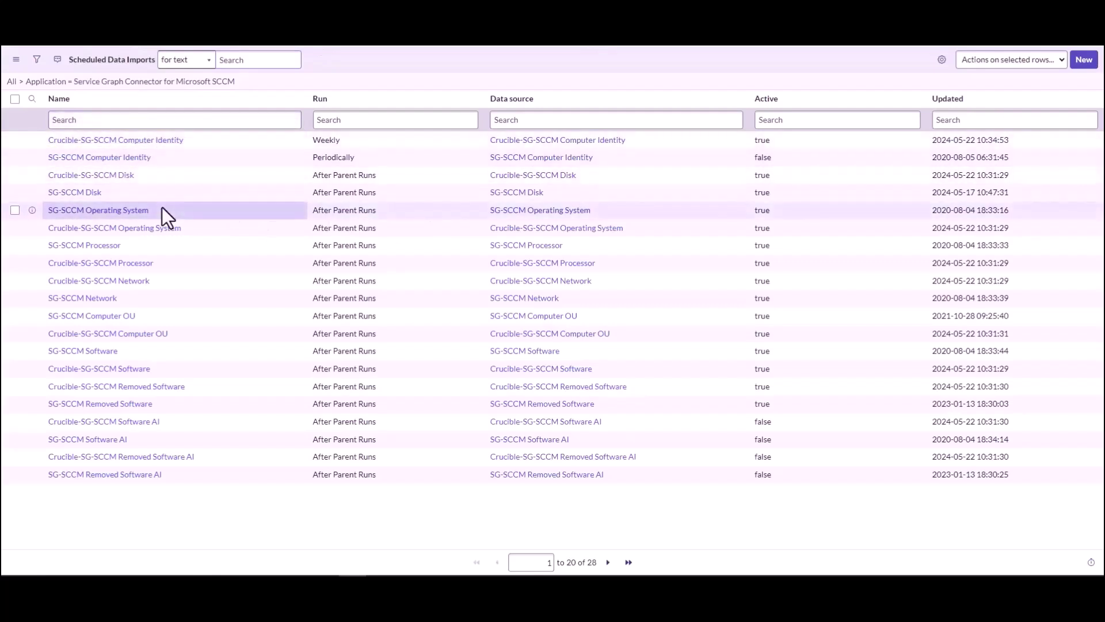
{"action": "left_click", "coordinate": [161, 120]}
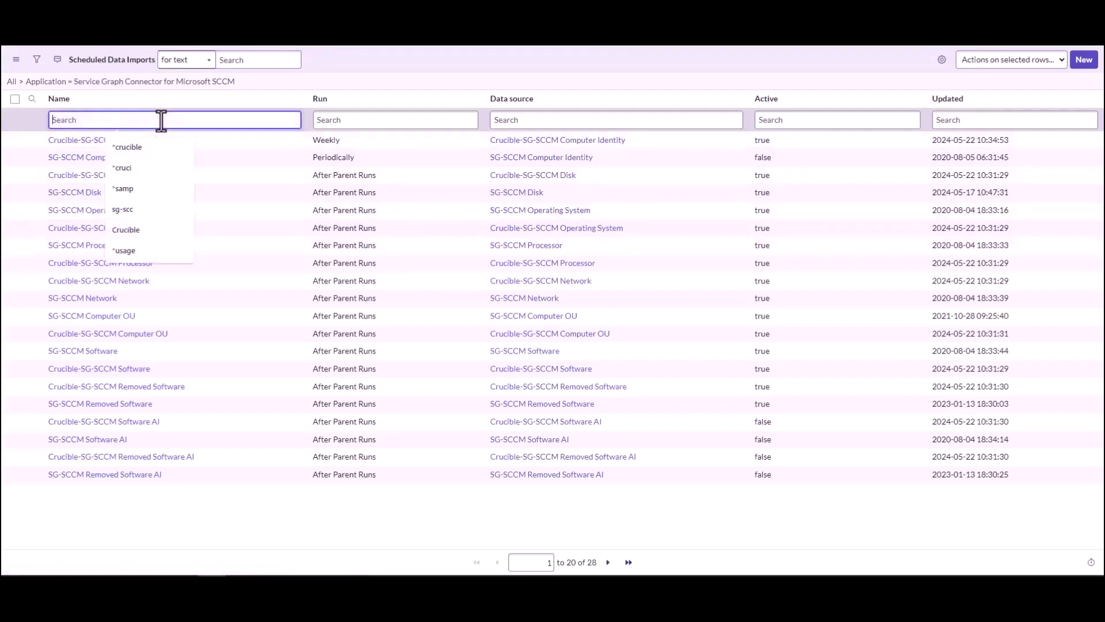
{"action": "type", "text": "*sa"}
{"action": "key", "text": "BackSpace"}
{"action": "key", "text": "BackSpace"}
{"action": "type", "text": "usage"}
{"action": "key", "text": "Return"}
{"action": "left_click", "coordinate": [114, 144]}
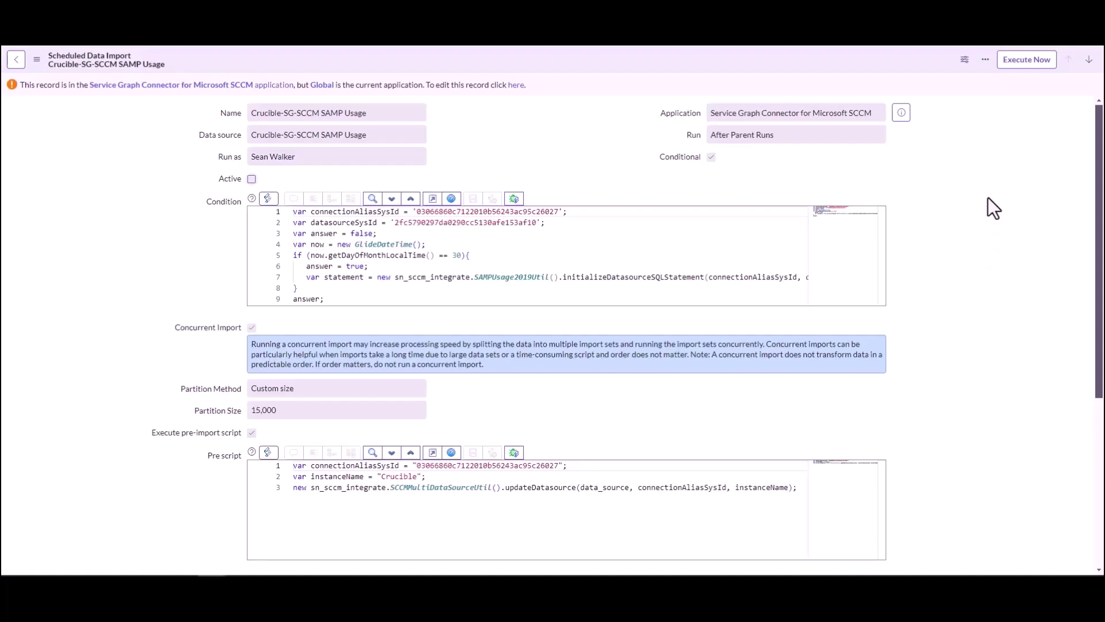
Step: Execute the Crucible-SG-SCCM SAMP Usage import now
{"action": "left_click", "coordinate": [1027, 70]}
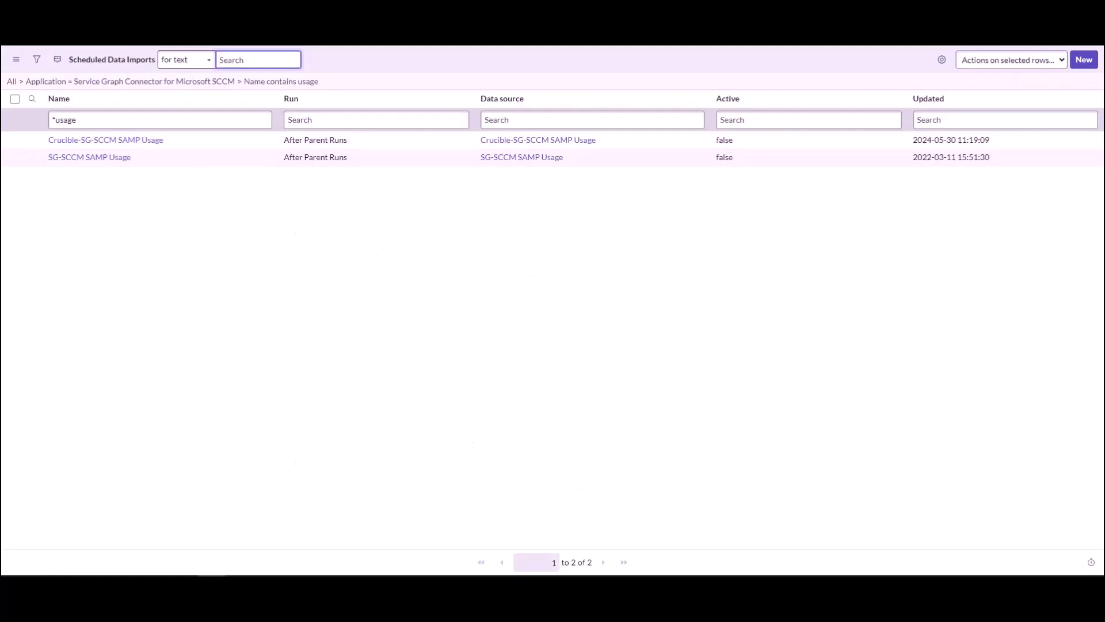
Step: Return to the SAMP Usage data source and scroll to its SQL listing chrome.exe
{"action": "left_click", "coordinate": [86, 36]}
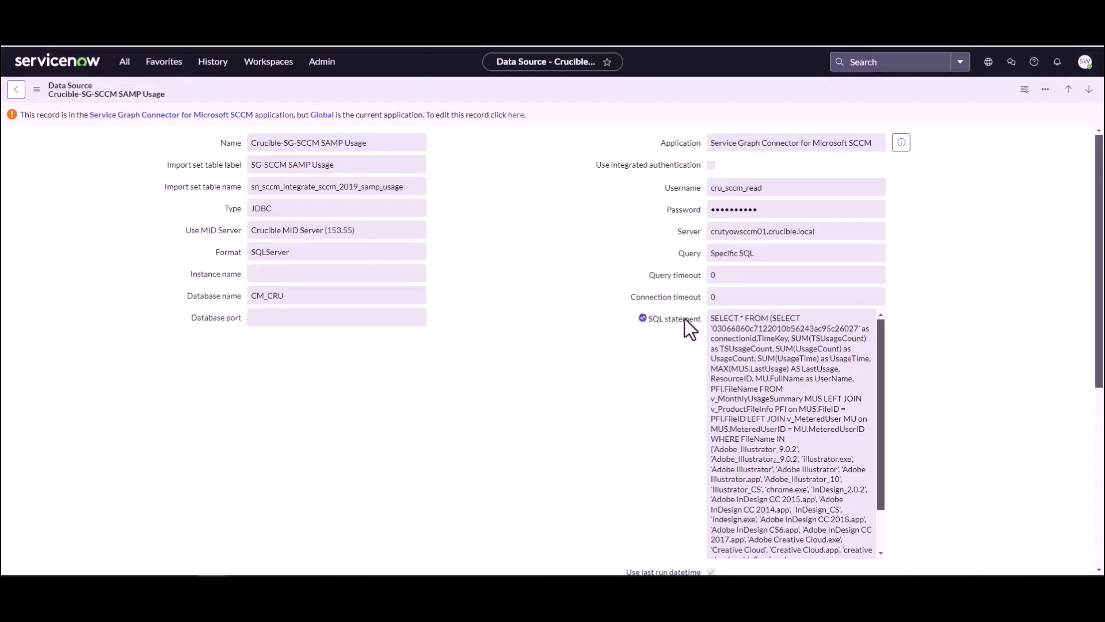
{"action": "scroll", "coordinate": [675, 371], "scroll_direction": "down", "scroll_amount": 1}
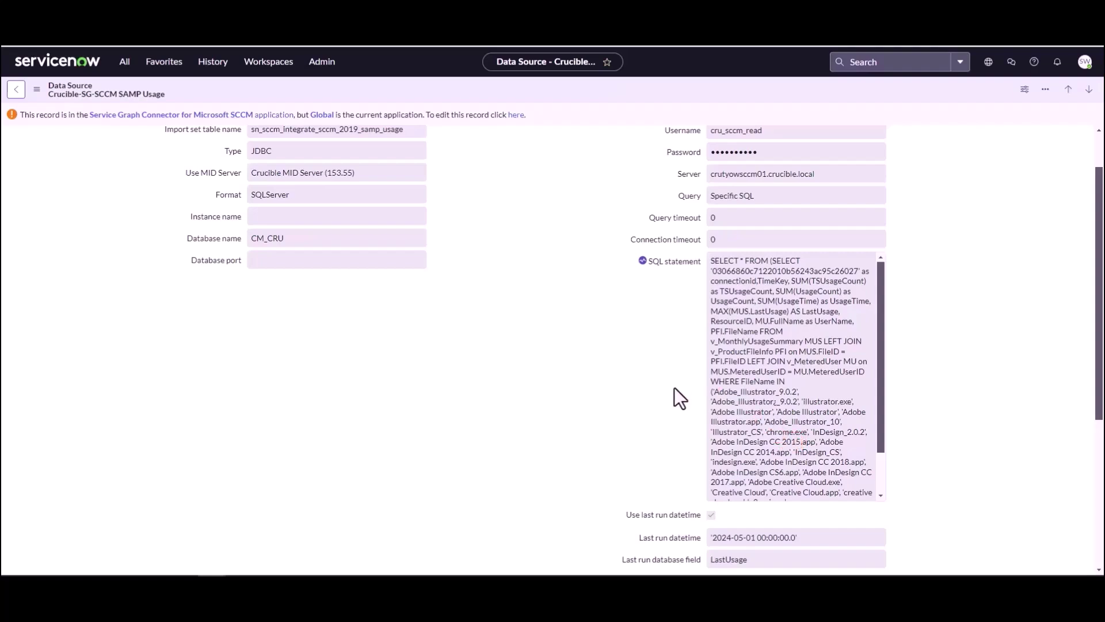
Step: Go to Software Asset Workspace's License operations and open the Software usage list
{"action": "left_click", "coordinate": [281, 68]}
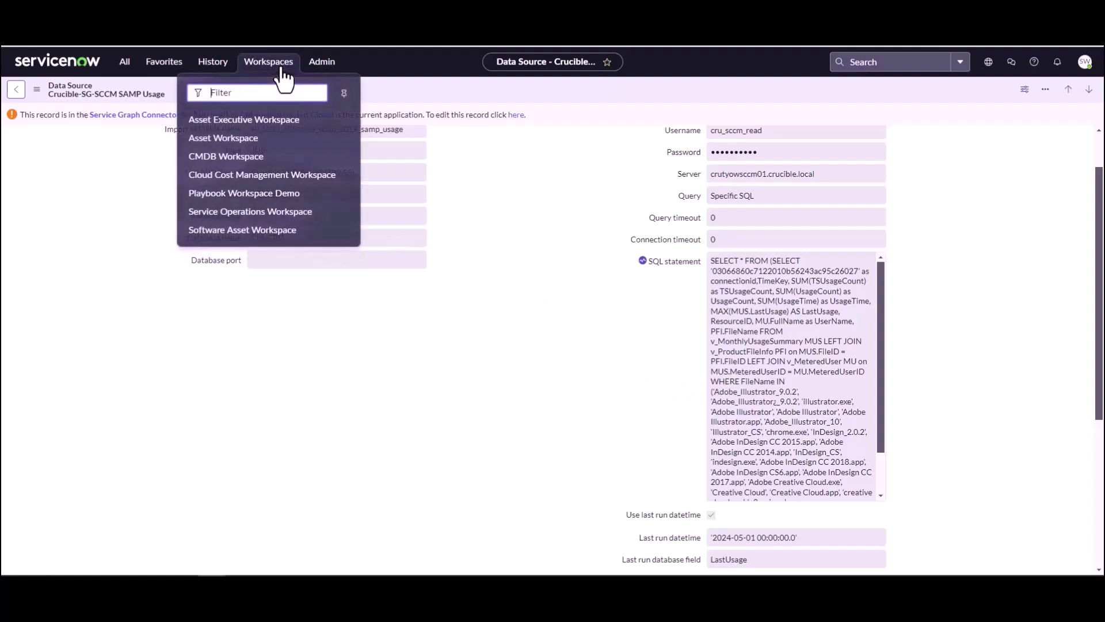
{"action": "left_click", "coordinate": [247, 233]}
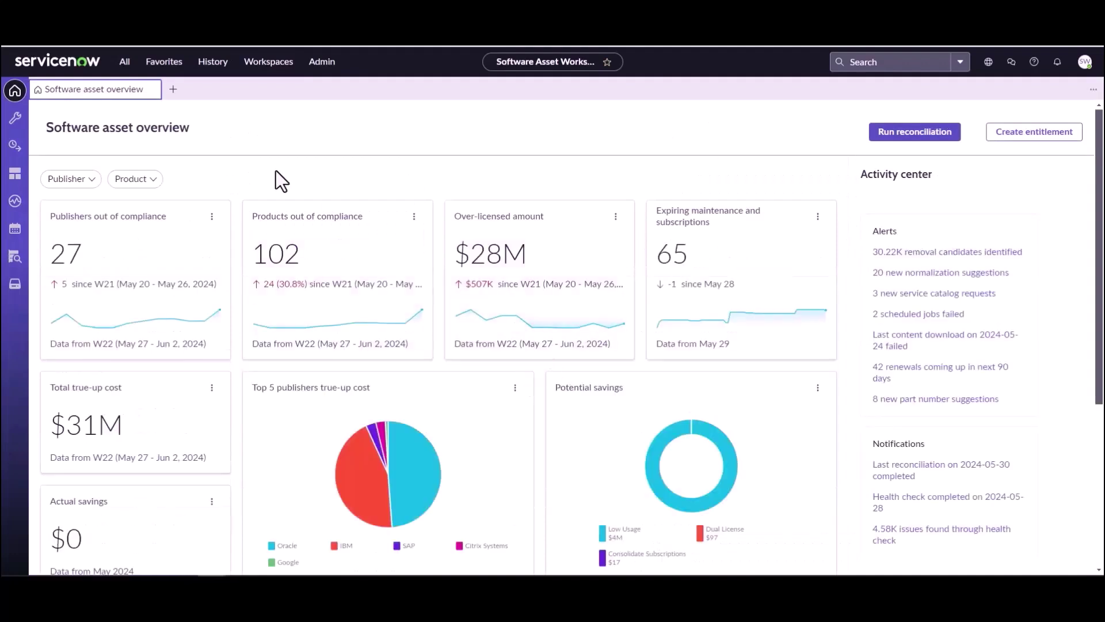
{"action": "left_click", "coordinate": [15, 145]}
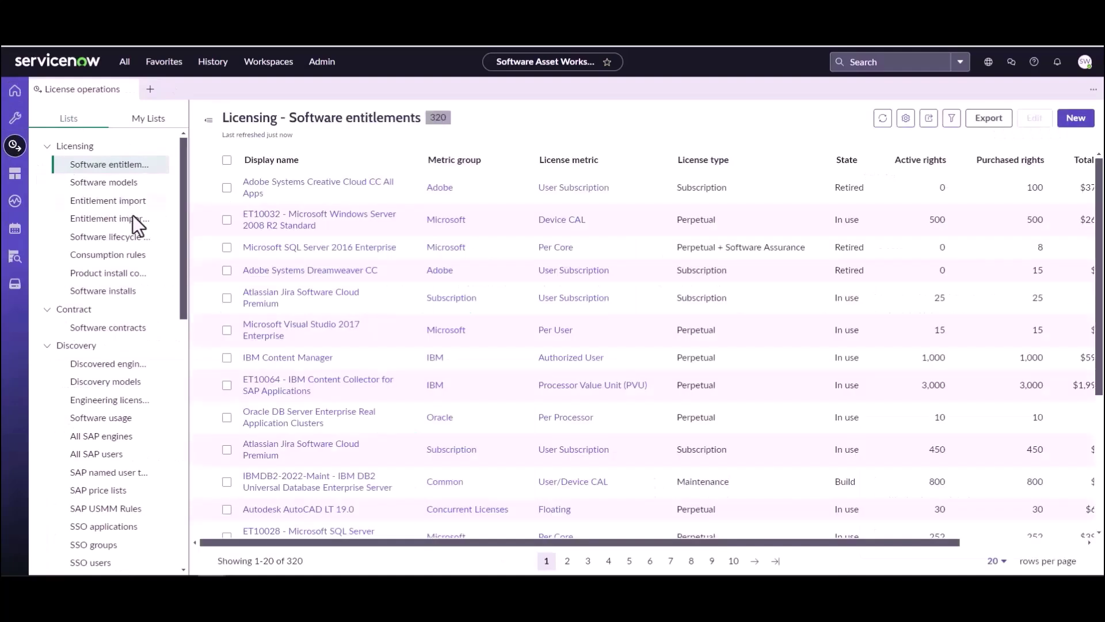
{"action": "left_click", "coordinate": [80, 418]}
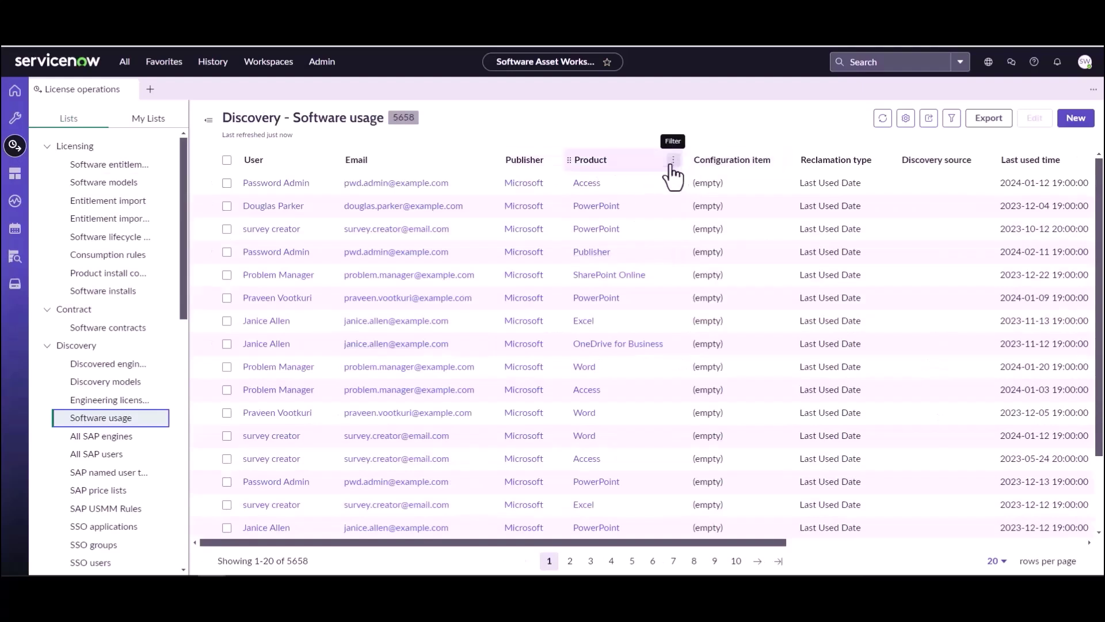
Step: Filter the list to Product contains 'chrome' and apply it
{"action": "left_click", "coordinate": [673, 162]}
{"action": "left_click", "coordinate": [609, 277]}
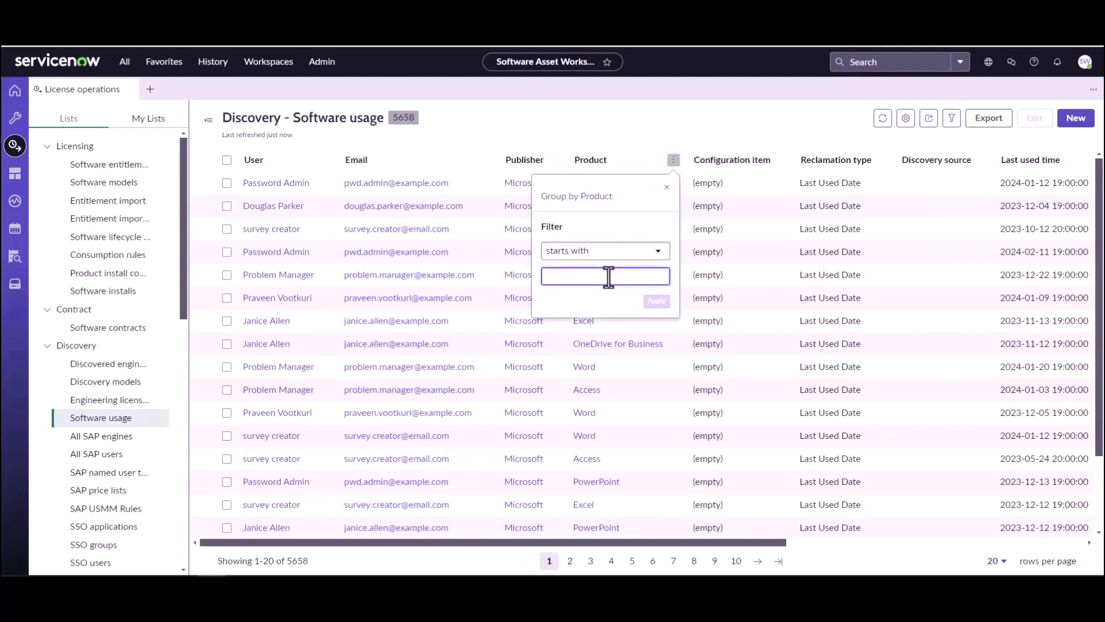
{"action": "type", "text": "chrome"}
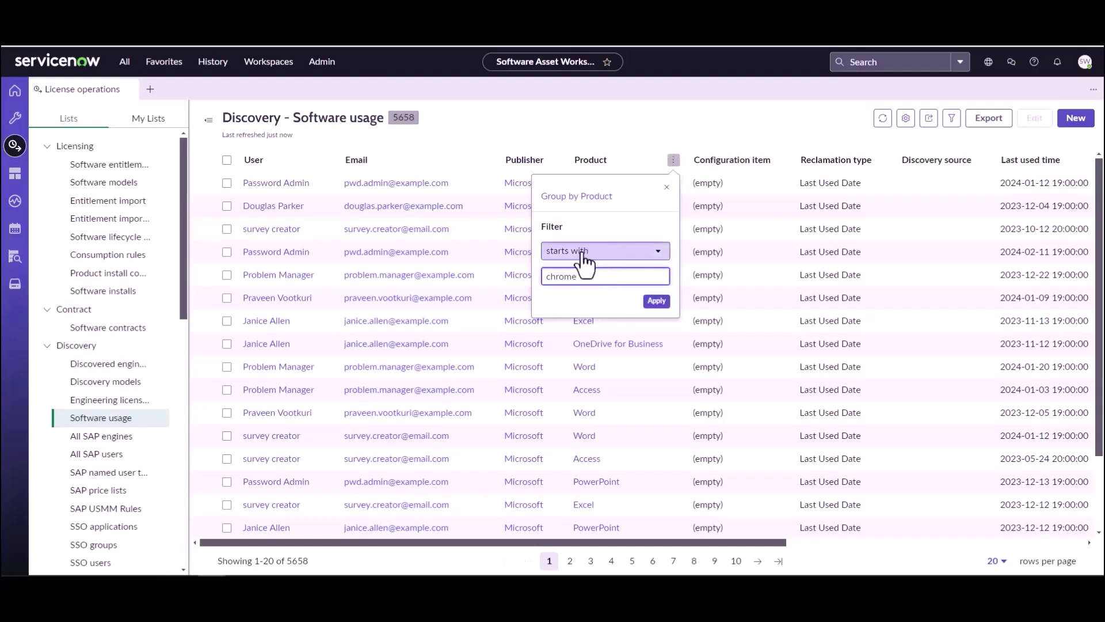
{"action": "left_click", "coordinate": [583, 259]}
{"action": "left_click", "coordinate": [578, 288]}
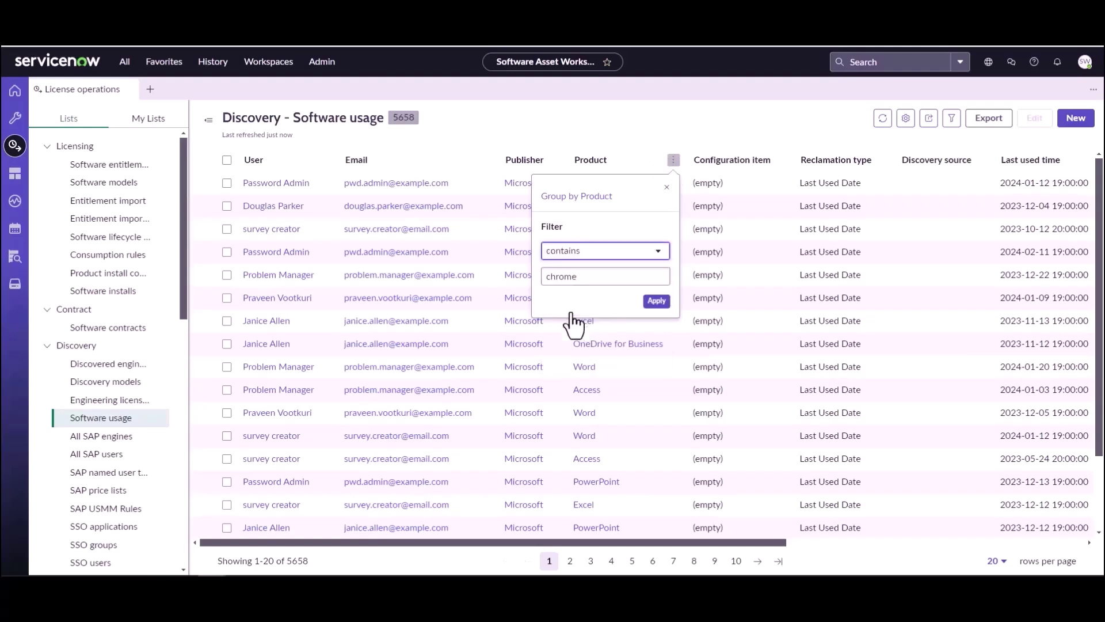
{"action": "left_click", "coordinate": [655, 304]}
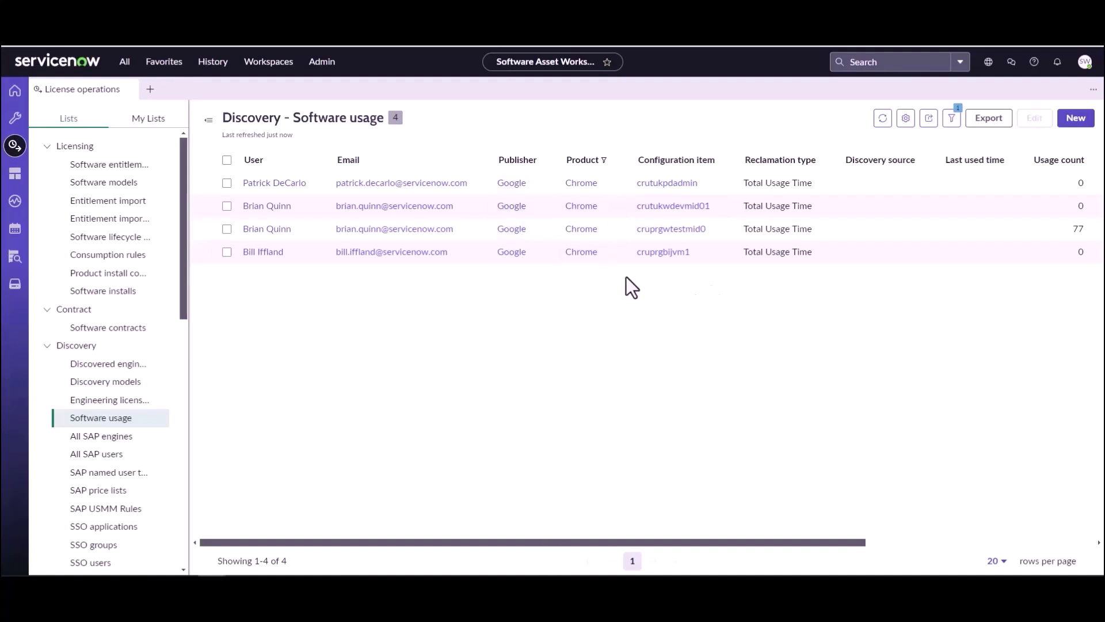
Step: Add the Updated column via Edit columns, then scroll sideways to view Created and Updated
{"action": "left_click", "coordinate": [906, 122]}
{"action": "left_click", "coordinate": [910, 136]}
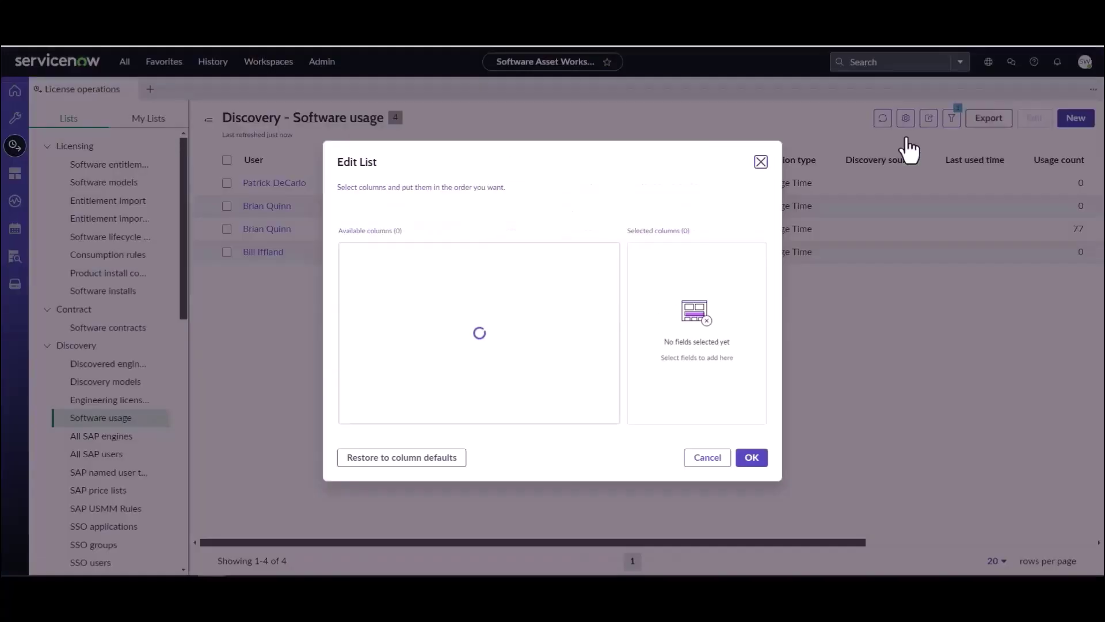
{"action": "scroll", "coordinate": [402, 361], "scroll_direction": "down", "scroll_amount": 10}
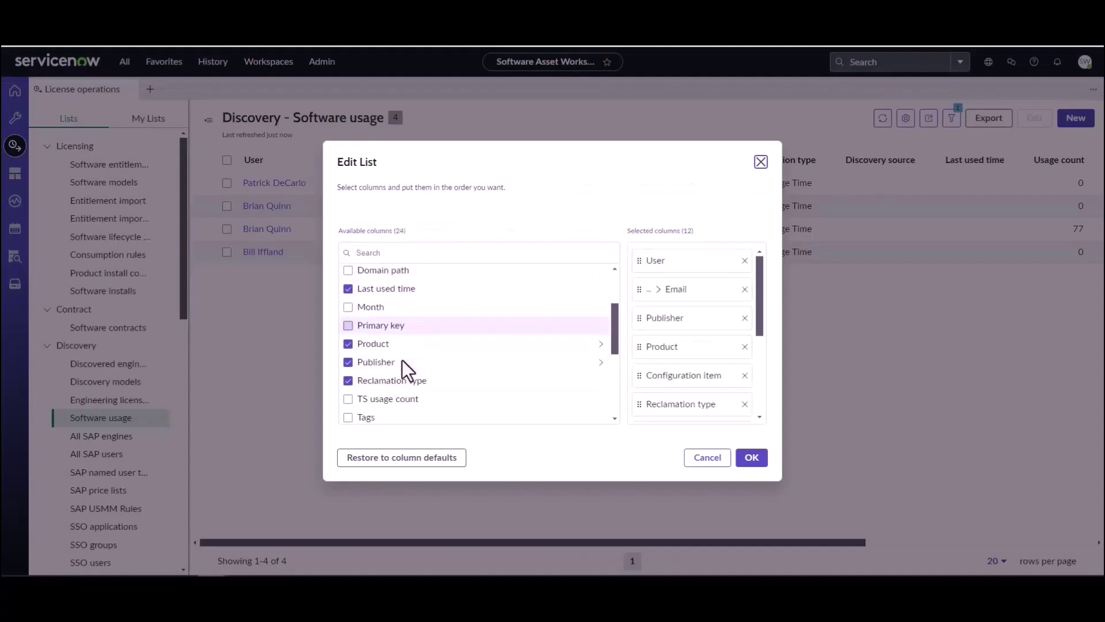
{"action": "scroll", "coordinate": [402, 361], "scroll_direction": "down", "scroll_amount": 1}
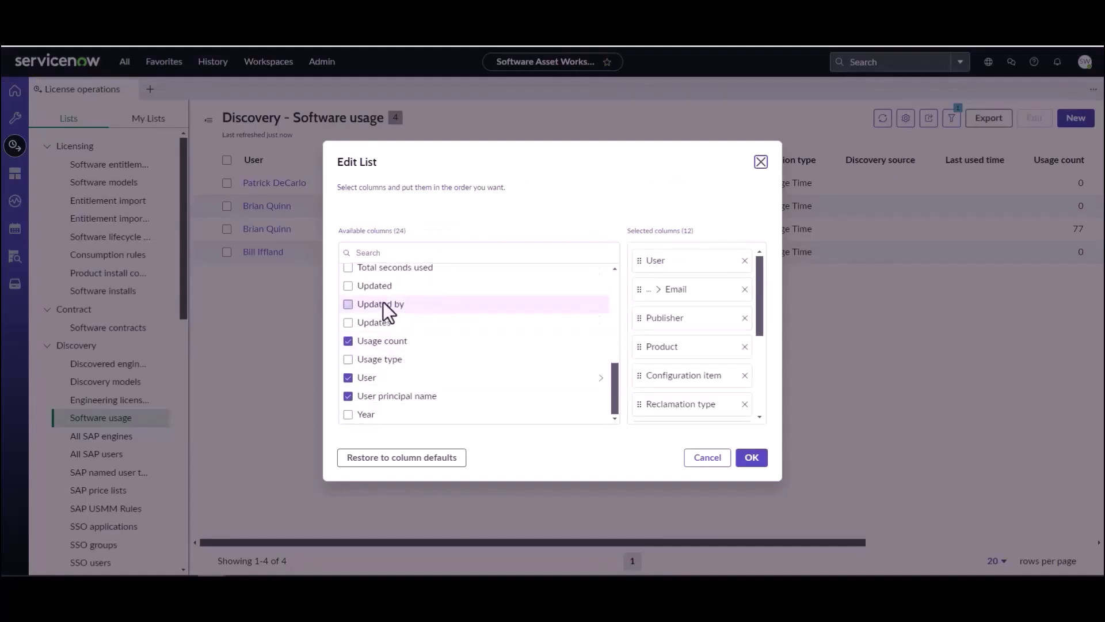
{"action": "left_click", "coordinate": [348, 287]}
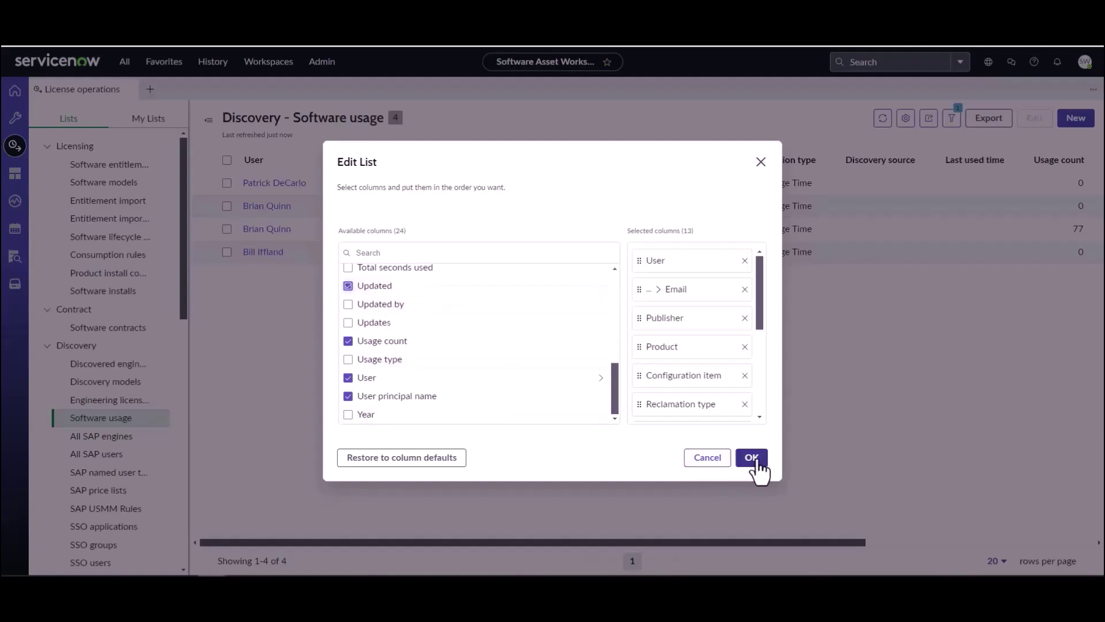
{"action": "left_click", "coordinate": [751, 458]}
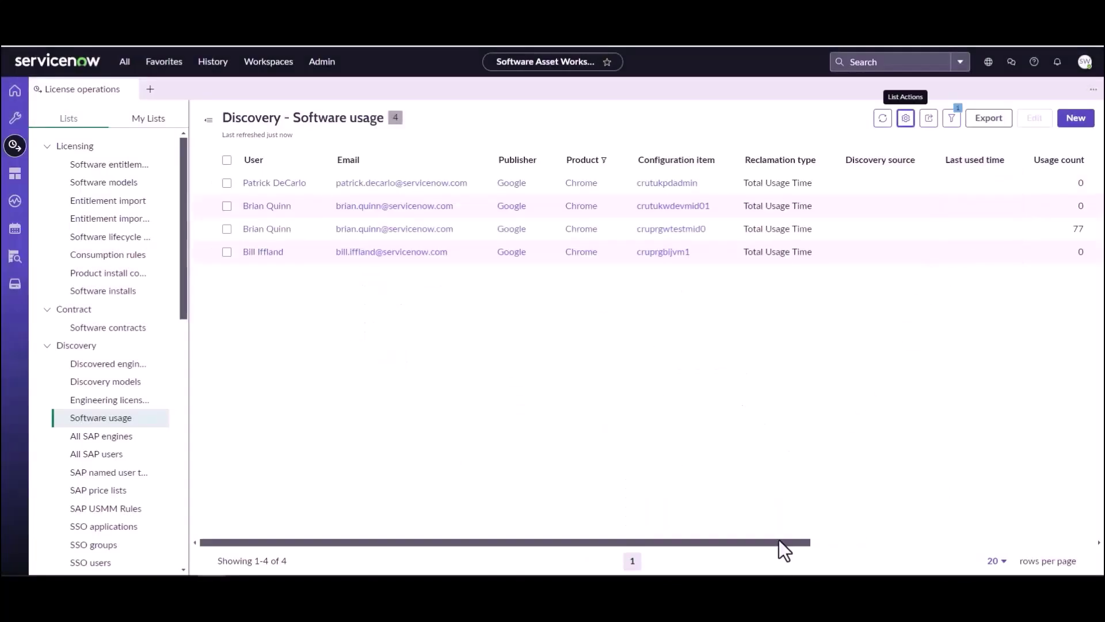
{"action": "left_click_drag", "start_coordinate": [779, 541], "coordinate": [1010, 530]}
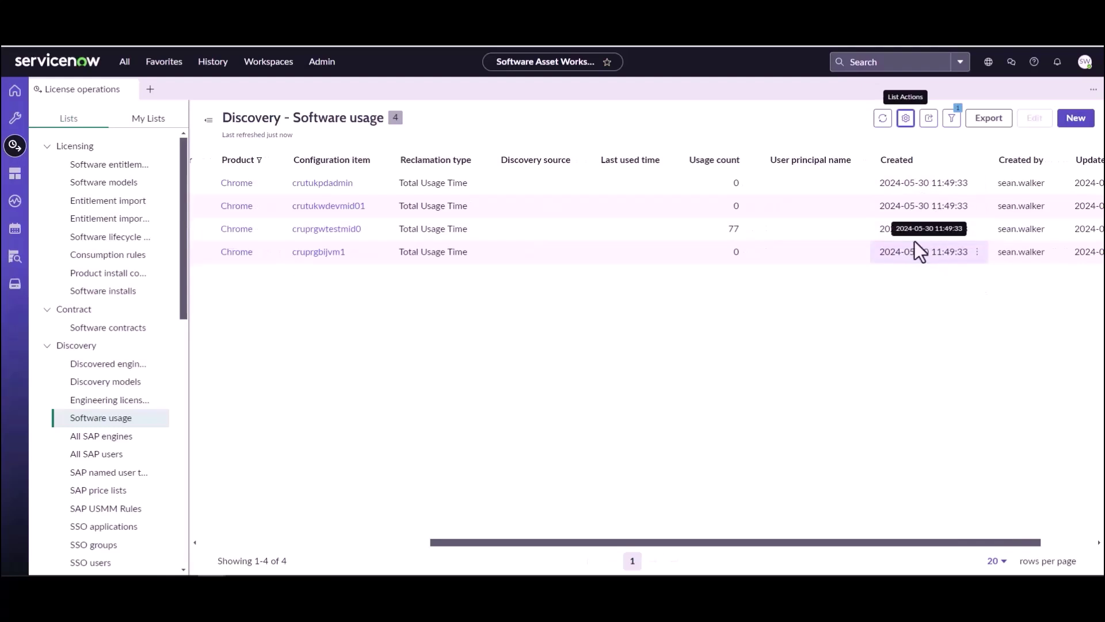
{"action": "left_click_drag", "start_coordinate": [843, 544], "coordinate": [485, 517]}
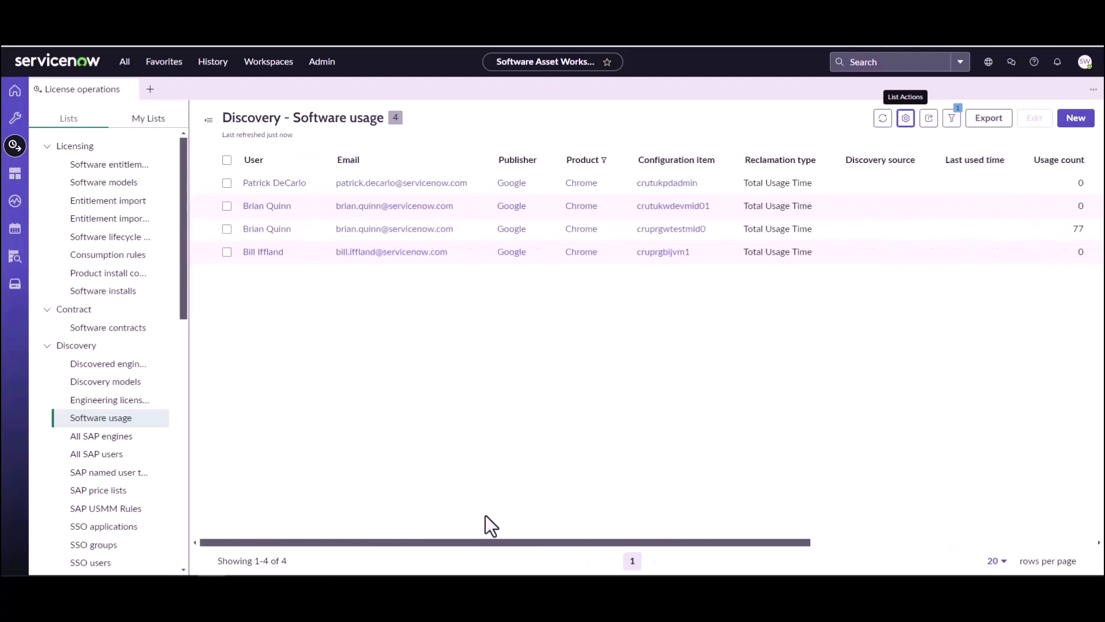